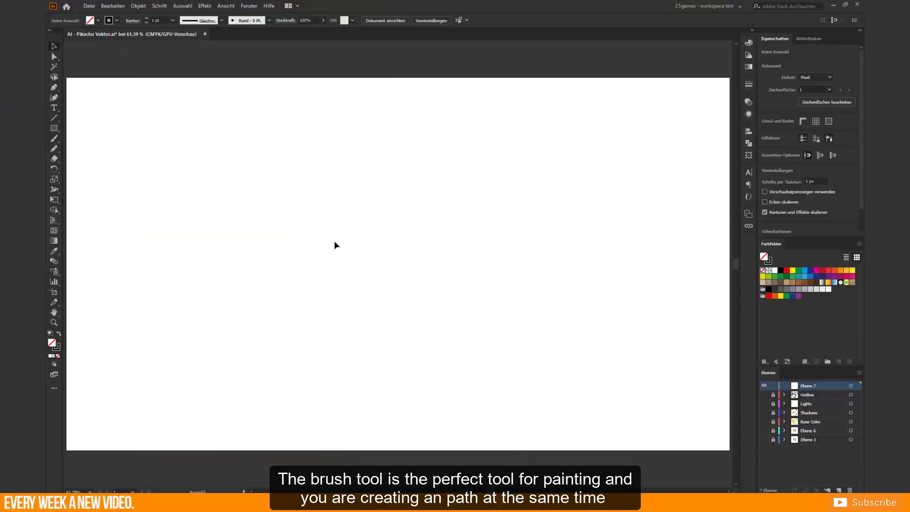
{"action": "left_click", "coordinate": [58, 135]}
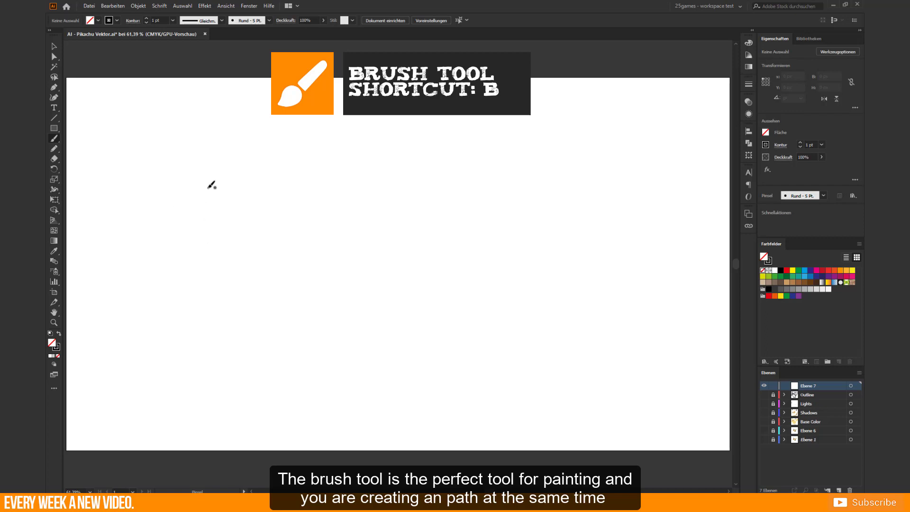
{"action": "mouse_move", "coordinate": [208, 187]}
{"action": "left_mouse_down"}
{"action": "mouse_move", "coordinate": [209, 260]}
{"action": "mouse_move", "coordinate": [426, 188]}
{"action": "left_mouse_up"}
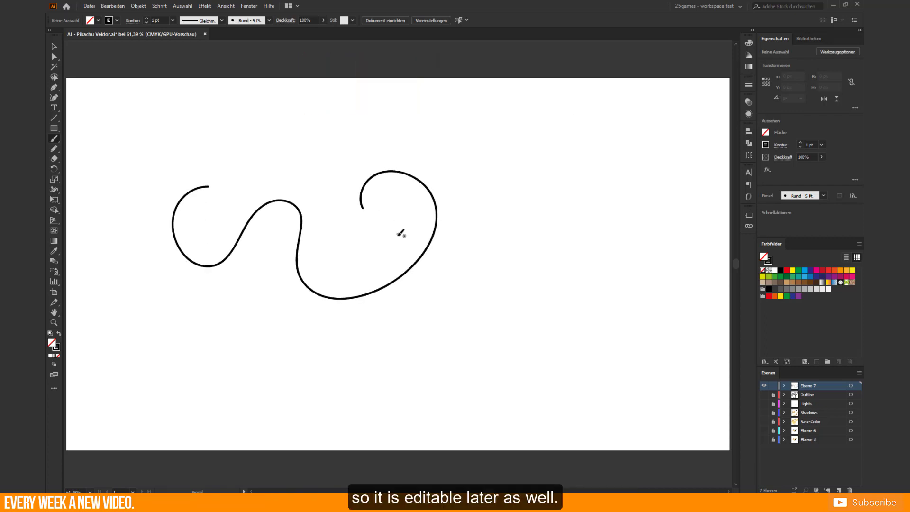
{"action": "key", "text": "v"}
{"action": "left_click", "coordinate": [362, 206]}
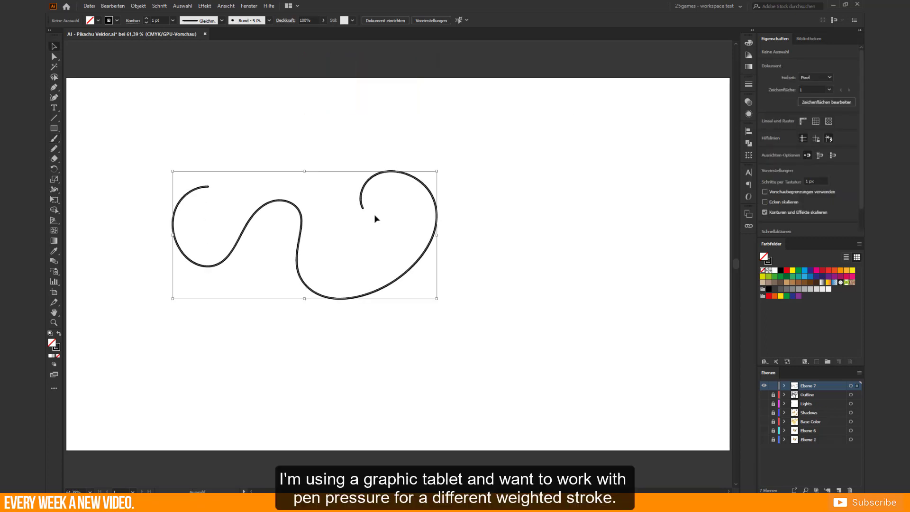
{"action": "left_click_drag", "start_coordinate": [301, 213], "coordinate": [315, 235]}
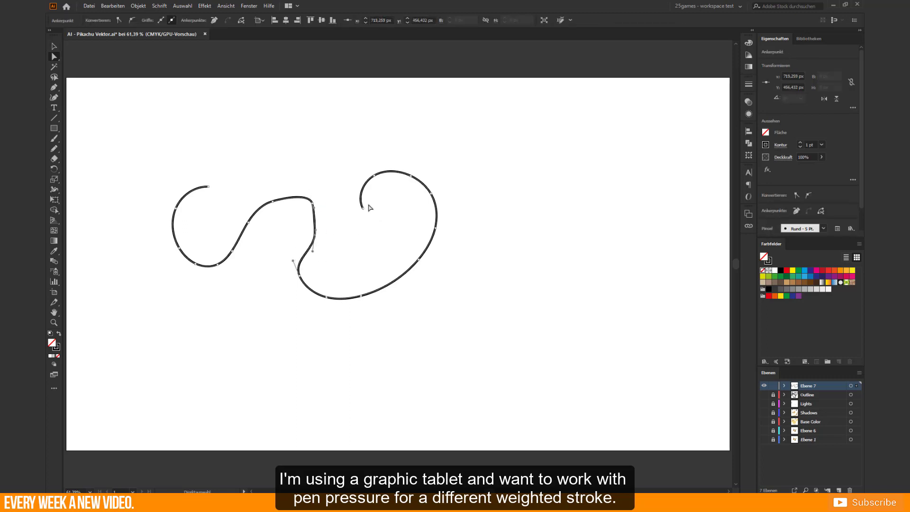
{"action": "left_click_drag", "start_coordinate": [362, 208], "coordinate": [351, 221]}
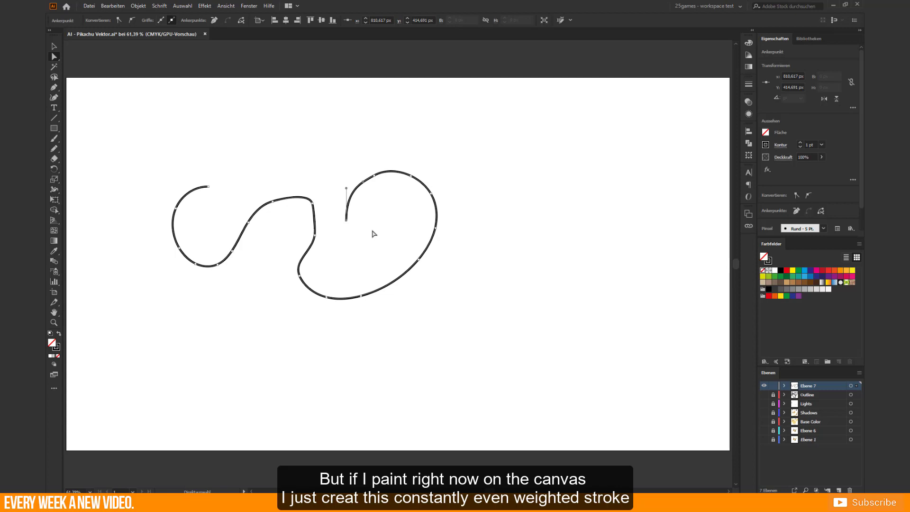
{"action": "left_click", "coordinate": [382, 261]}
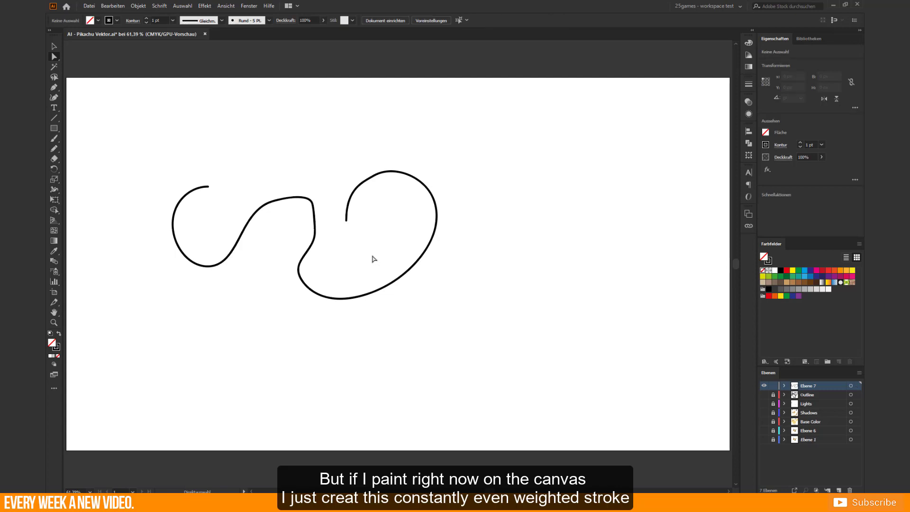
{"action": "scroll", "coordinate": [346, 305], "scroll_direction": "up", "scroll_amount": 3}
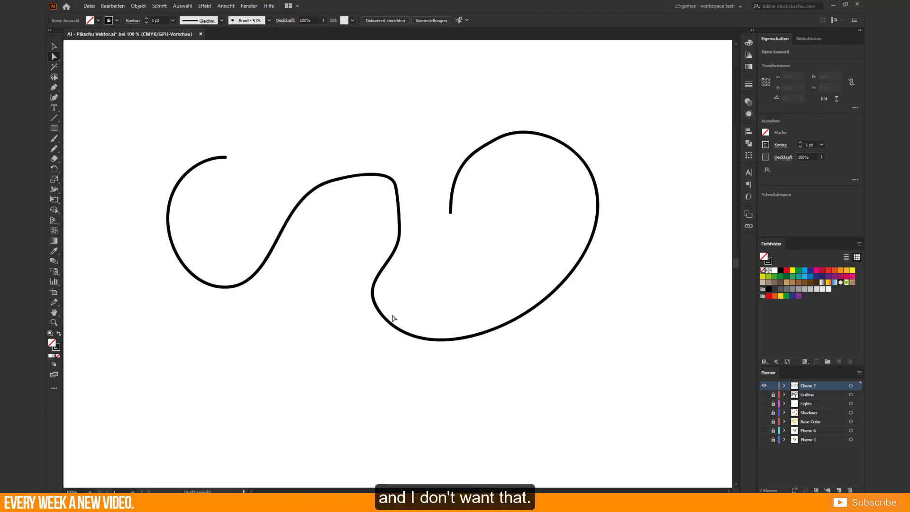
{"action": "key", "text": "v"}
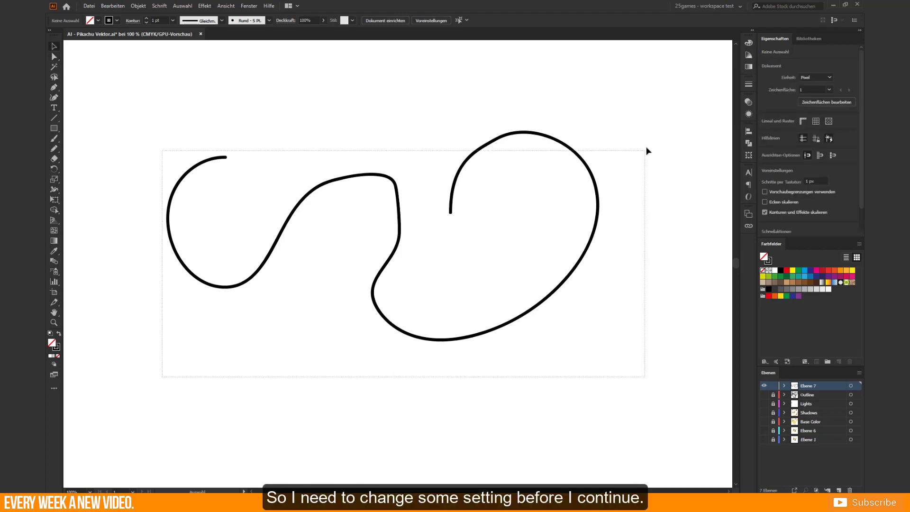
{"action": "left_click_drag", "start_coordinate": [647, 151], "coordinate": [597, 295]}
{"action": "key", "text": "Delete"}
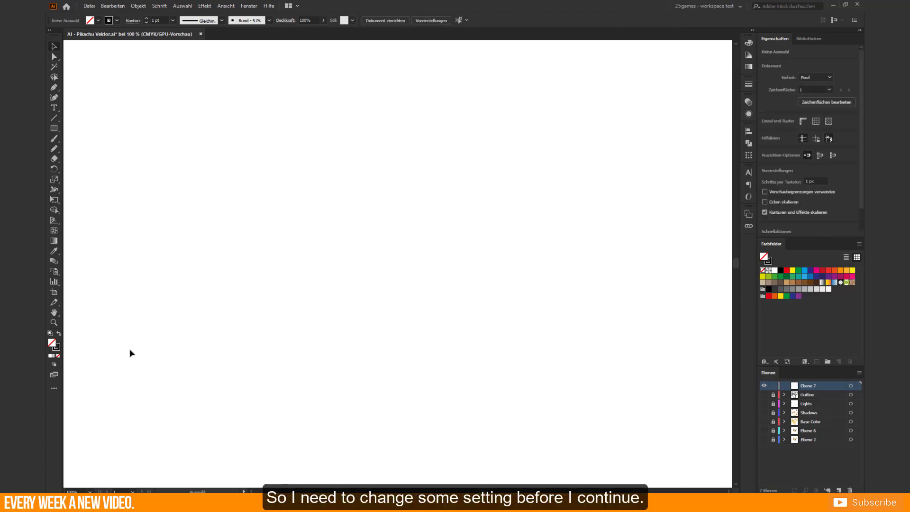
Start a new calligraphic brush and name it 'Painting'
{"action": "key", "text": "b"}
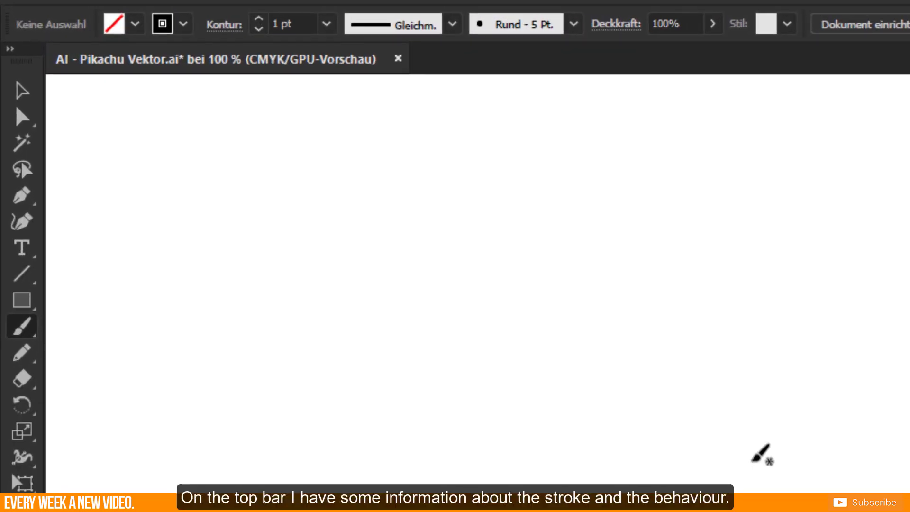
{"action": "left_click", "coordinate": [573, 24]}
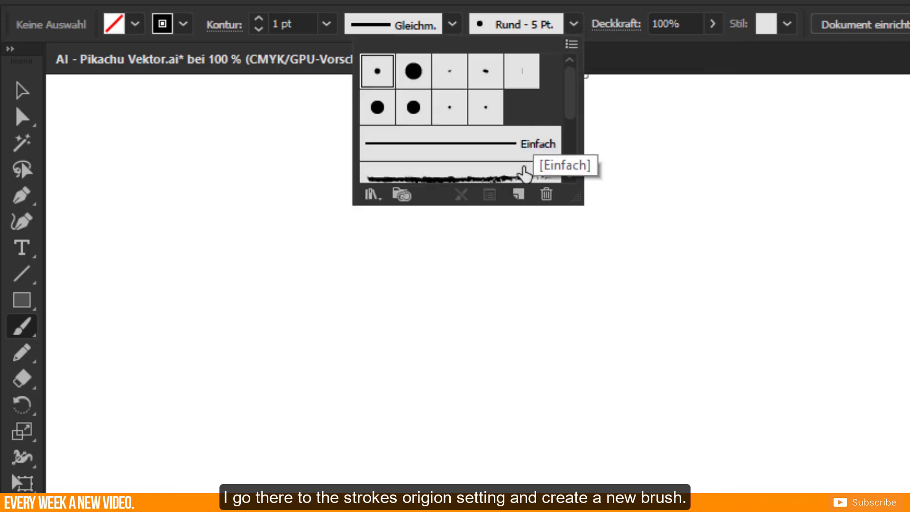
{"action": "left_click", "coordinate": [518, 195]}
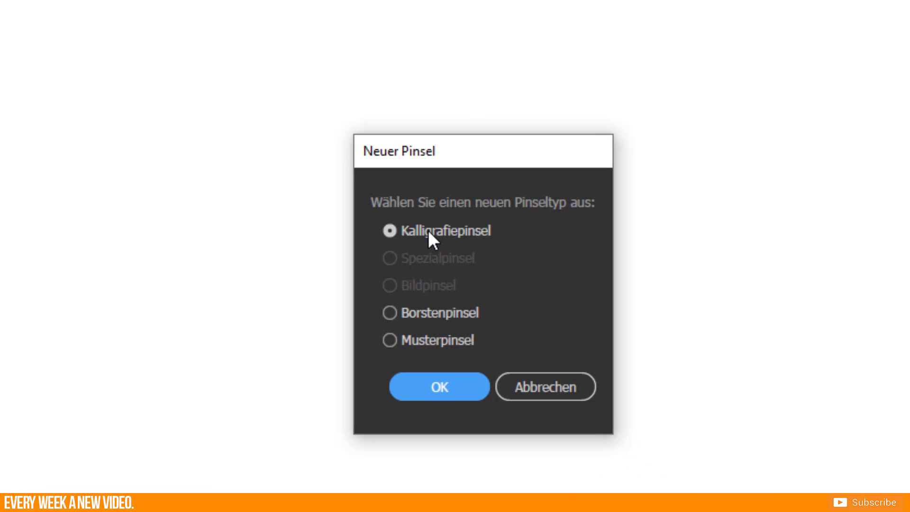
{"action": "left_click", "coordinate": [434, 384]}
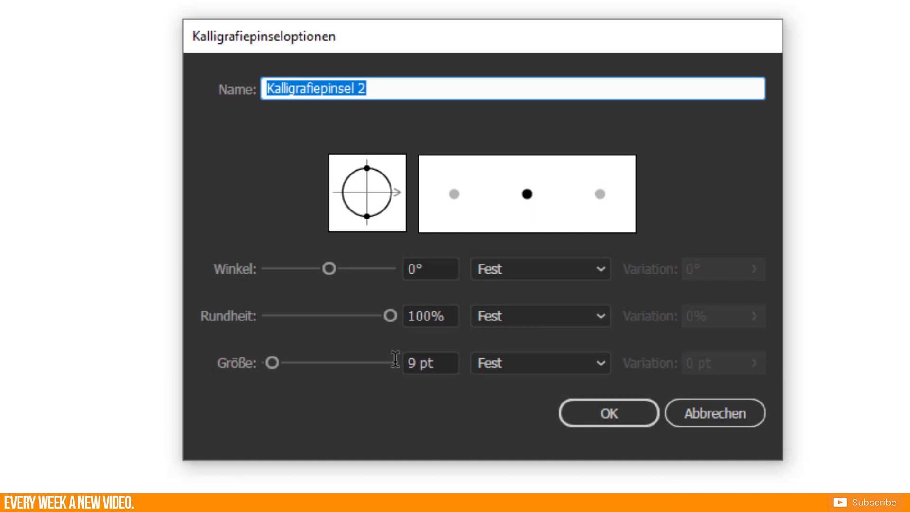
{"action": "type", "text": "Painting"}
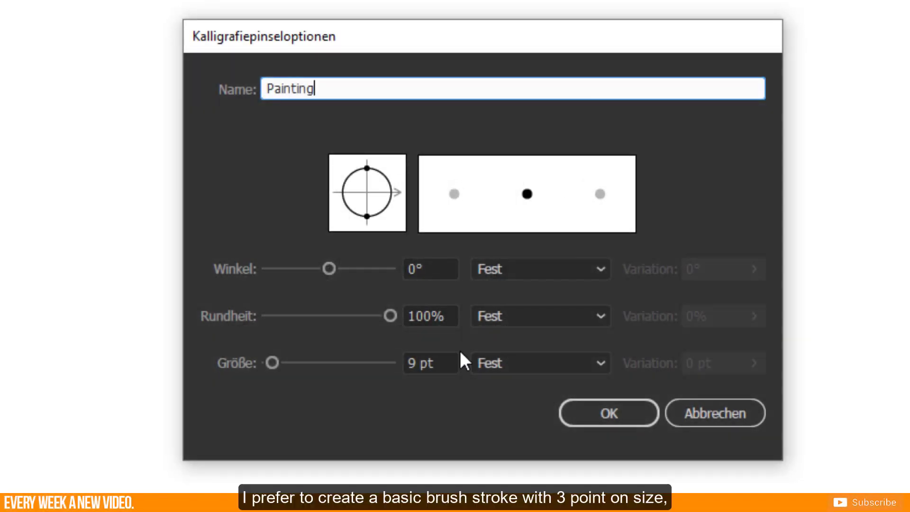
Set the Painting brush to 3 pt size, pen-pressure driven with 3 pt variation
{"action": "double_click", "coordinate": [418, 358]}
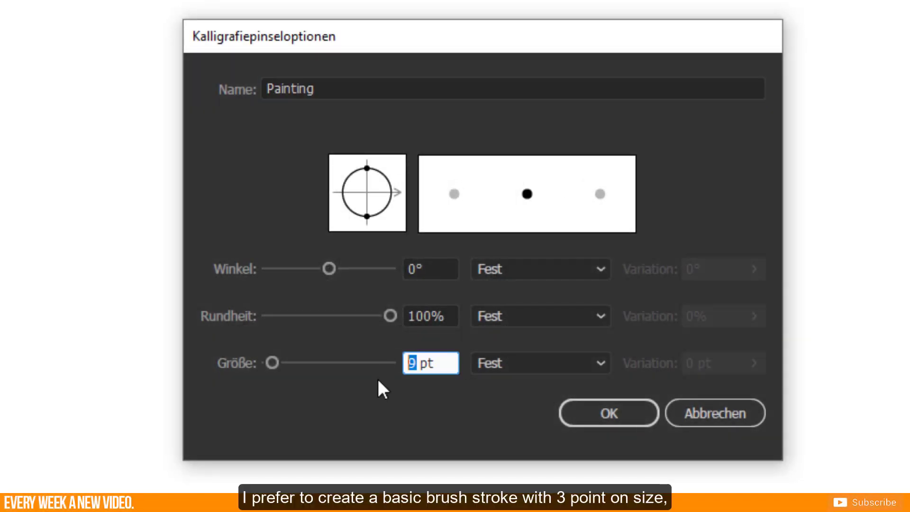
{"action": "type", "text": "3"}
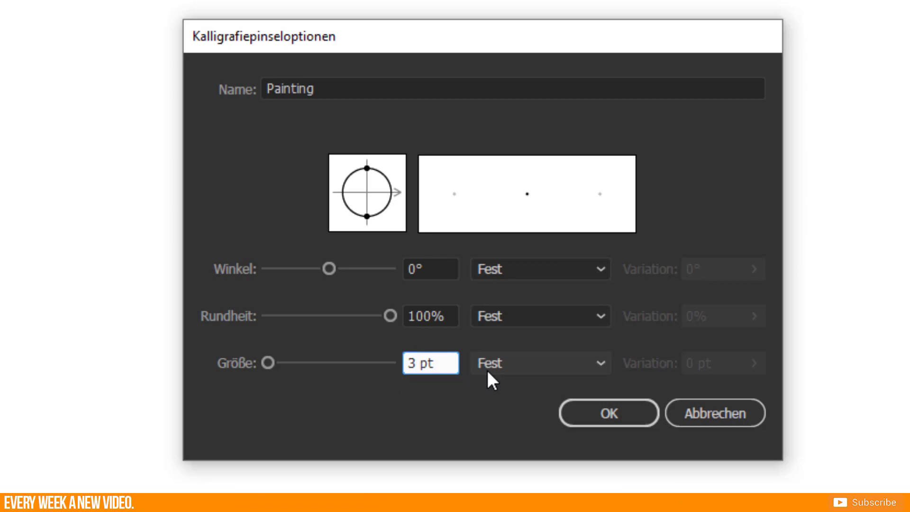
{"action": "left_click", "coordinate": [507, 364]}
{"action": "left_click", "coordinate": [514, 434]}
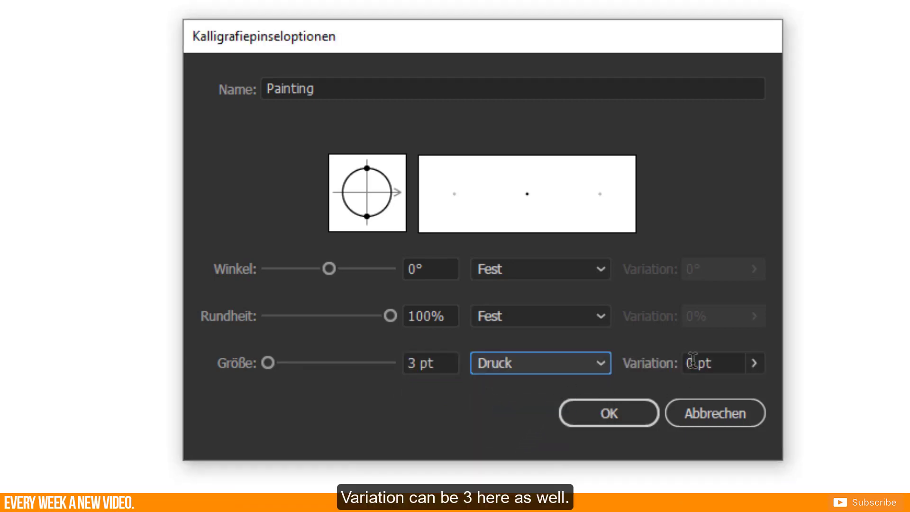
{"action": "left_click", "coordinate": [692, 361]}
{"action": "type", "text": "3"}
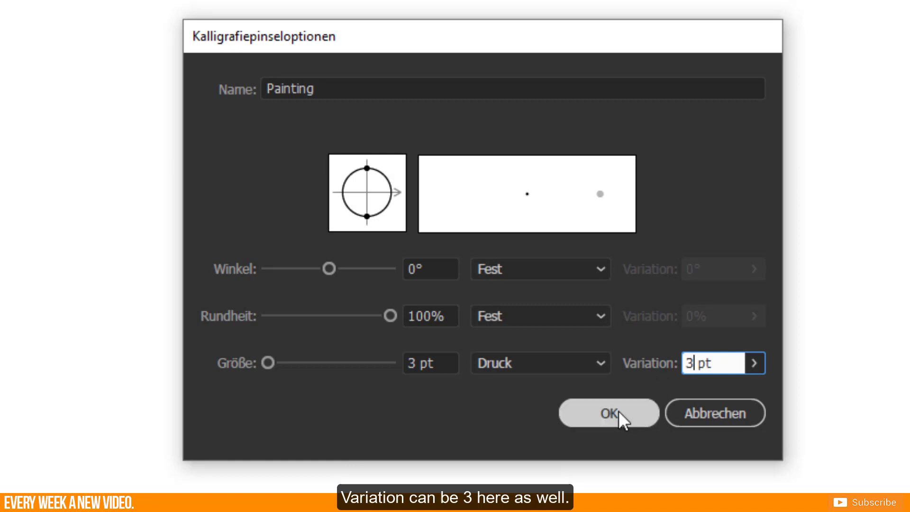
{"action": "left_click", "coordinate": [618, 412]}
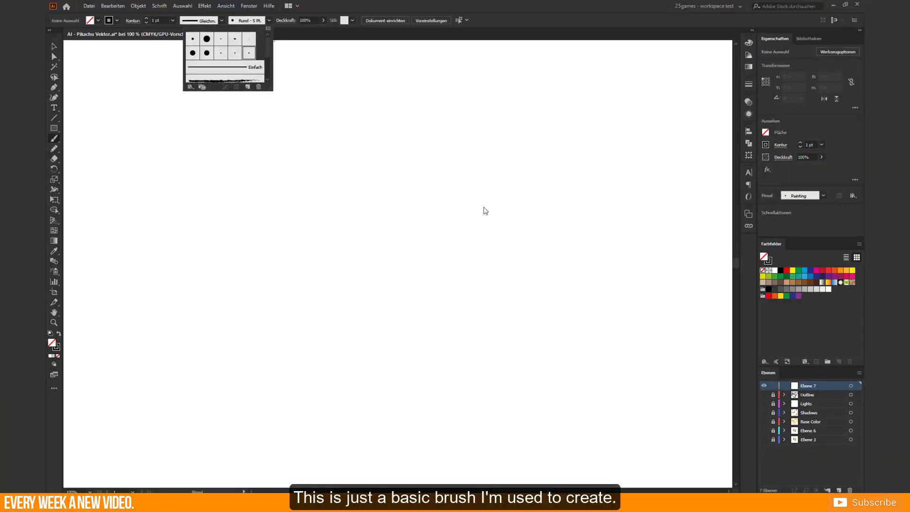
{"action": "left_click_drag", "start_coordinate": [246, 278], "coordinate": [303, 265]}
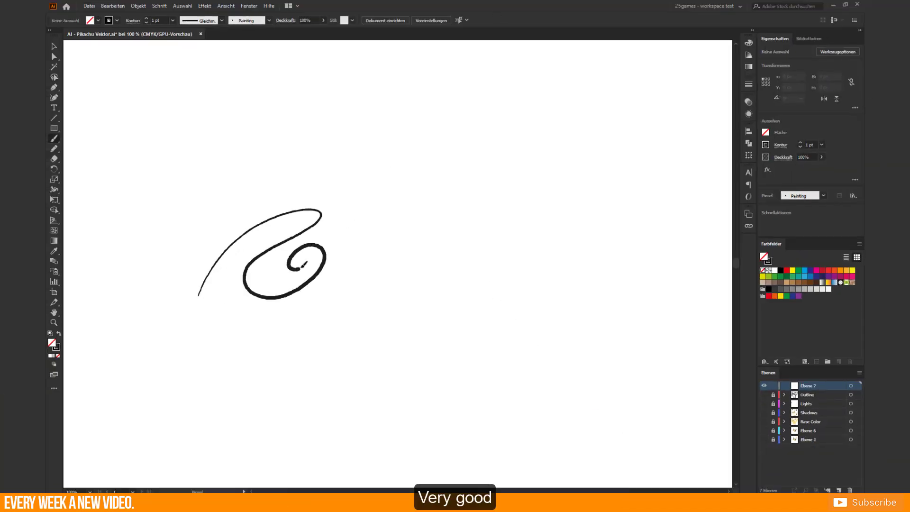
{"action": "left_click_drag", "start_coordinate": [373, 238], "coordinate": [246, 356]}
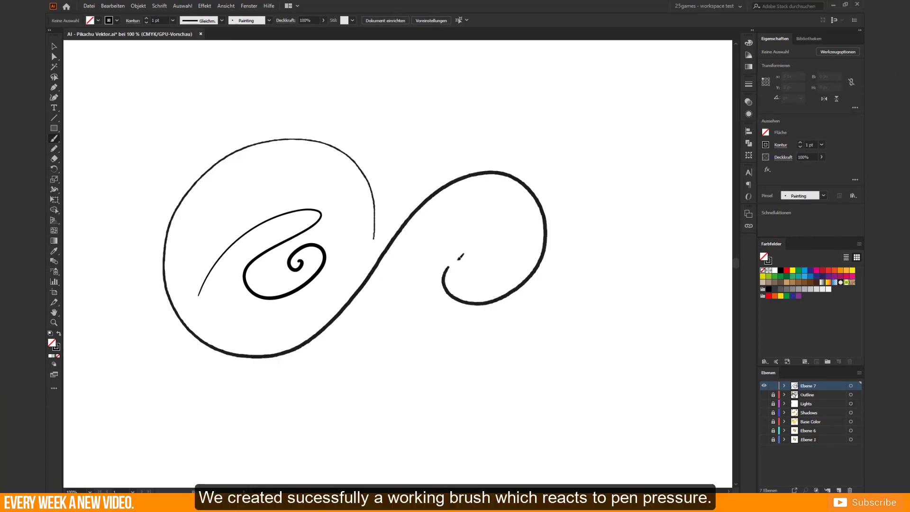
{"action": "left_click_drag", "start_coordinate": [458, 259], "coordinate": [451, 264]}
{"action": "mouse_move", "coordinate": [386, 285]}
{"action": "left_mouse_down"}
{"action": "mouse_move", "coordinate": [634, 328]}
{"action": "mouse_move", "coordinate": [550, 343]}
{"action": "left_mouse_up"}
{"action": "left_click_drag", "start_coordinate": [416, 374], "coordinate": [341, 385]}
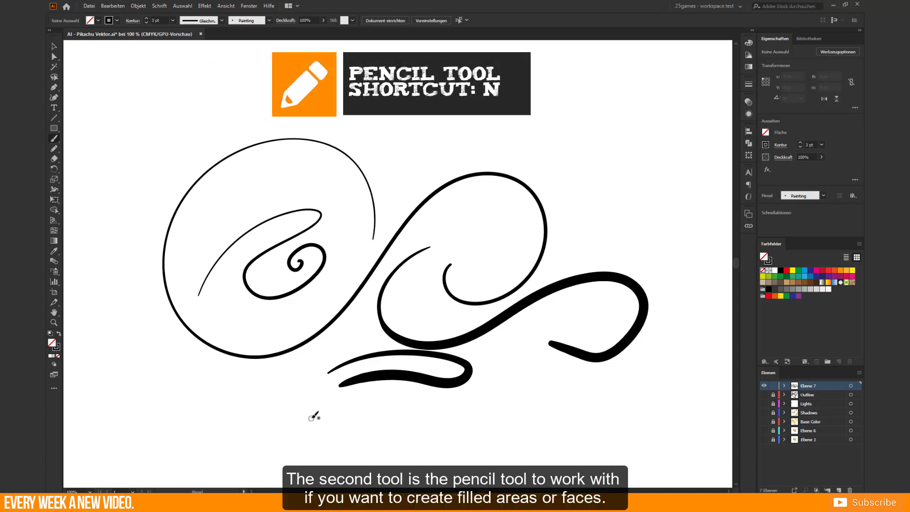
{"action": "key", "text": "v"}
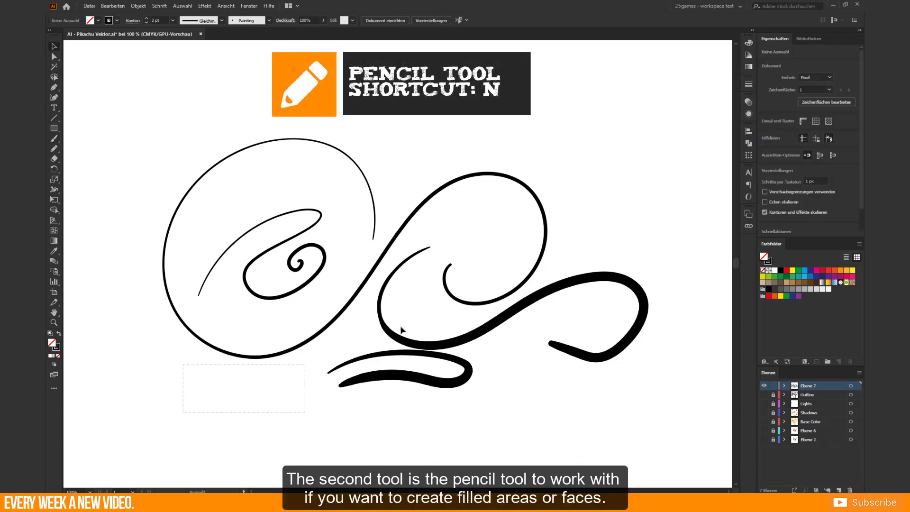
{"action": "key", "text": "ctrl+a"}
{"action": "key", "text": "Delete"}
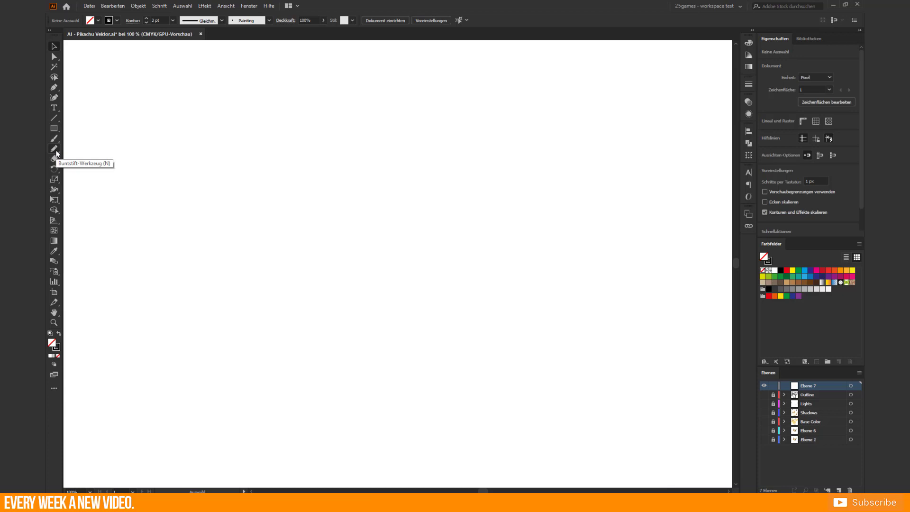
Set the pencil accuracy to the second step and sketch an oval with the pencil
{"action": "double_click", "coordinate": [55, 149]}
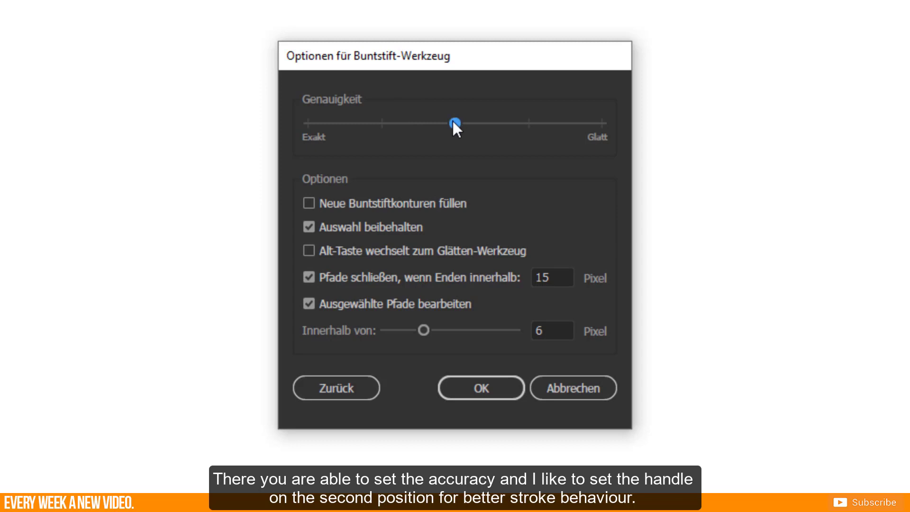
{"action": "left_click_drag", "start_coordinate": [453, 122], "coordinate": [391, 124]}
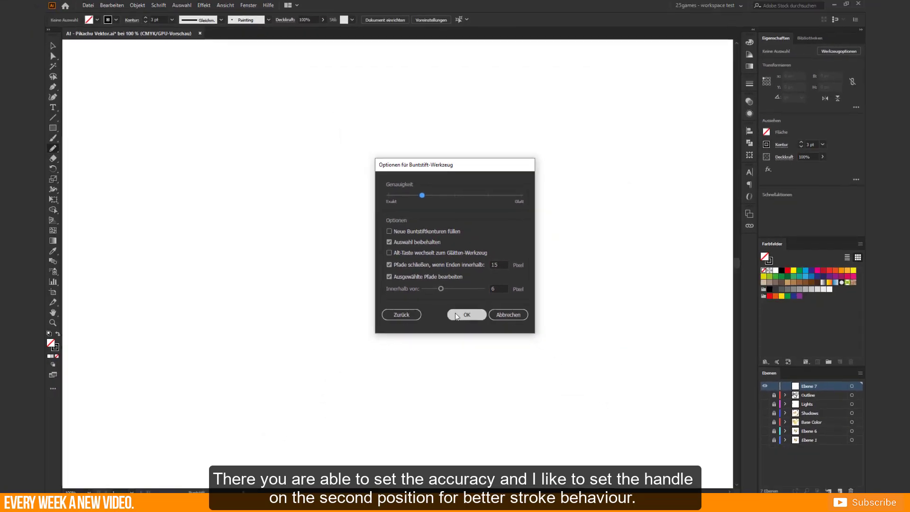
{"action": "left_click", "coordinate": [456, 314]}
{"action": "left_click_drag", "start_coordinate": [183, 205], "coordinate": [280, 161]}
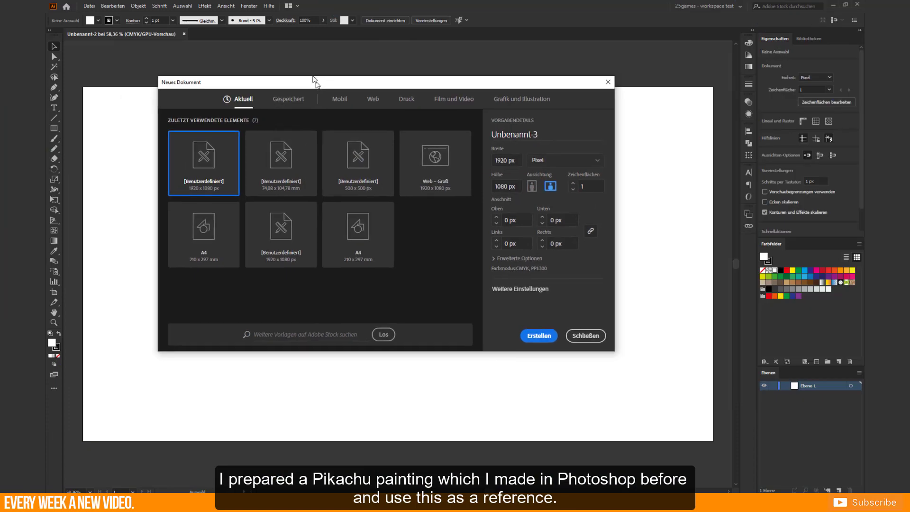
Scale and position the Pikachu image to fit inside the artboard
{"action": "key", "text": "Escape"}
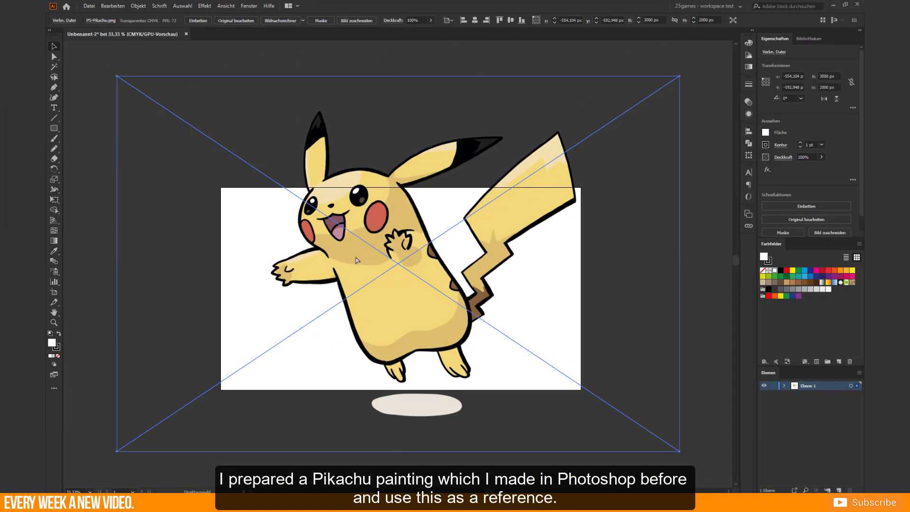
{"action": "left_click_drag", "start_coordinate": [116, 76], "coordinate": [220, 188]}
{"action": "left_click_drag", "start_coordinate": [680, 451], "coordinate": [532, 390]}
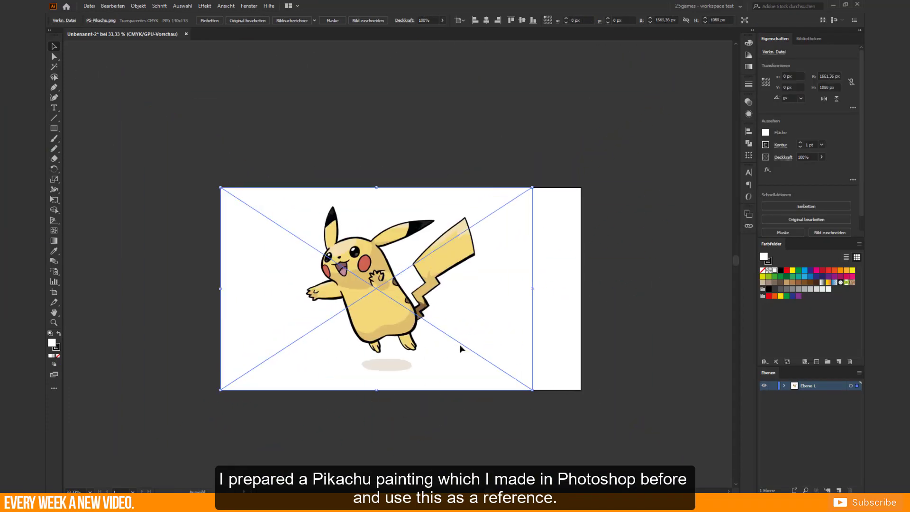
{"action": "left_click", "coordinate": [408, 399]}
{"action": "key", "text": "ctrl+0"}
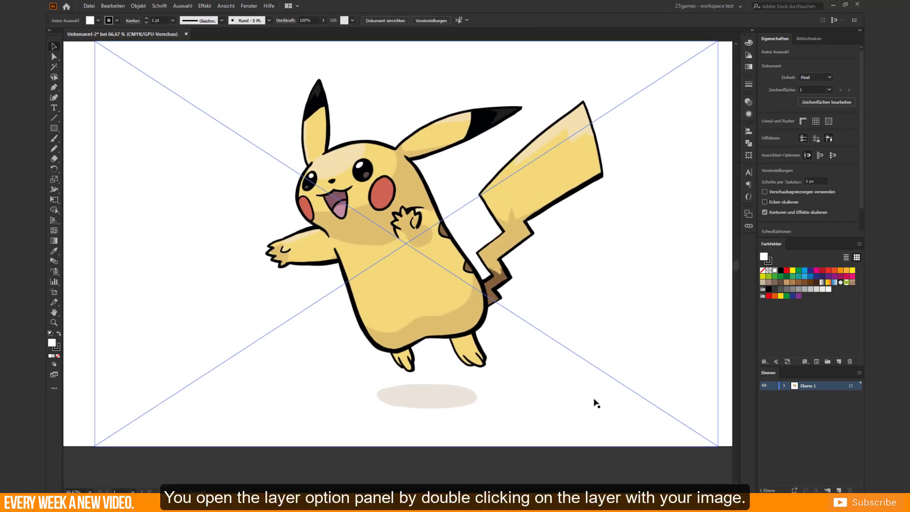
Make the image layer a 50% dimmed template and add a new layer above it
{"action": "double_click", "coordinate": [837, 387]}
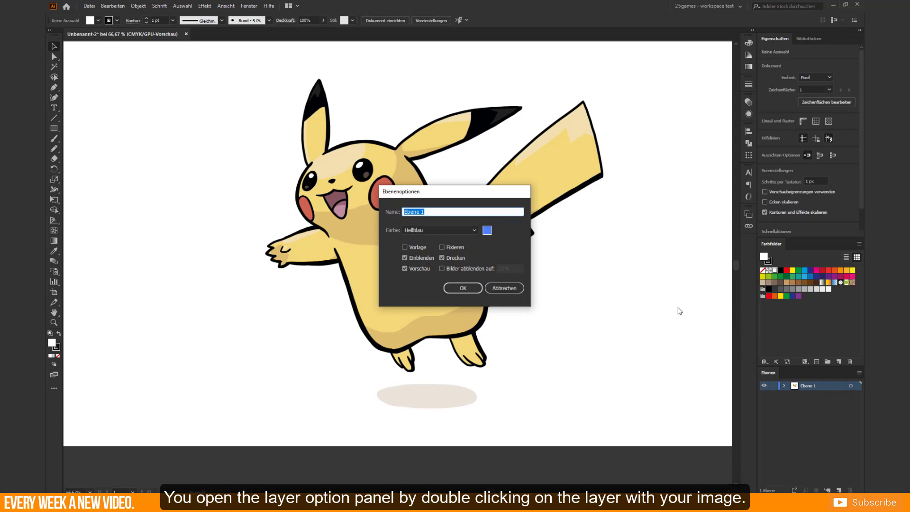
{"action": "left_click", "coordinate": [404, 247]}
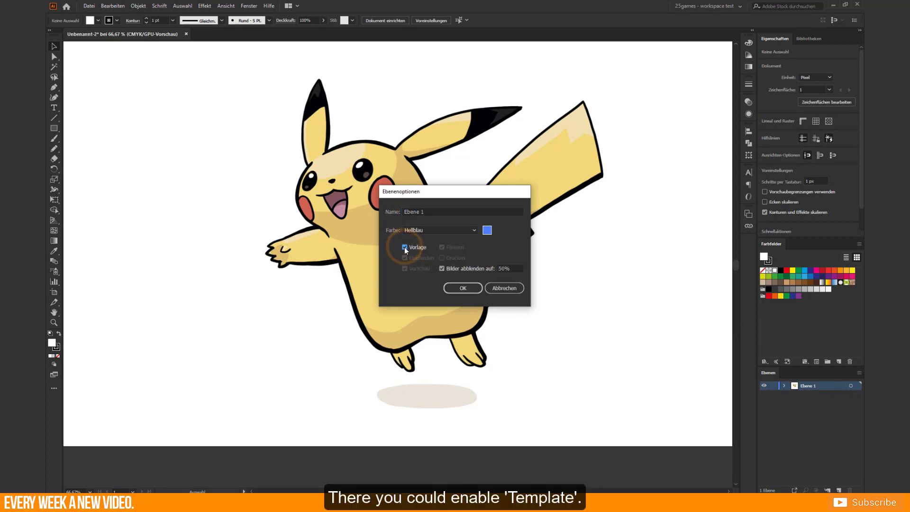
{"action": "left_click", "coordinate": [473, 288]}
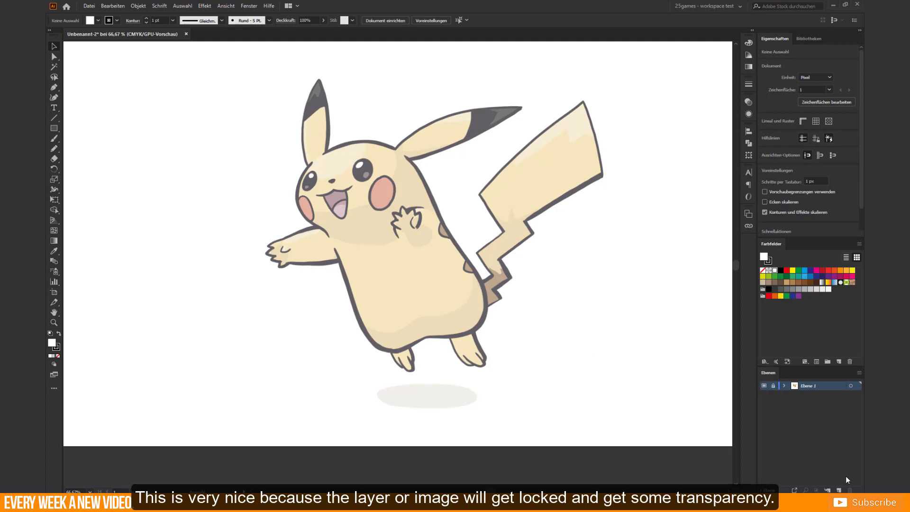
{"action": "left_click", "coordinate": [839, 490]}
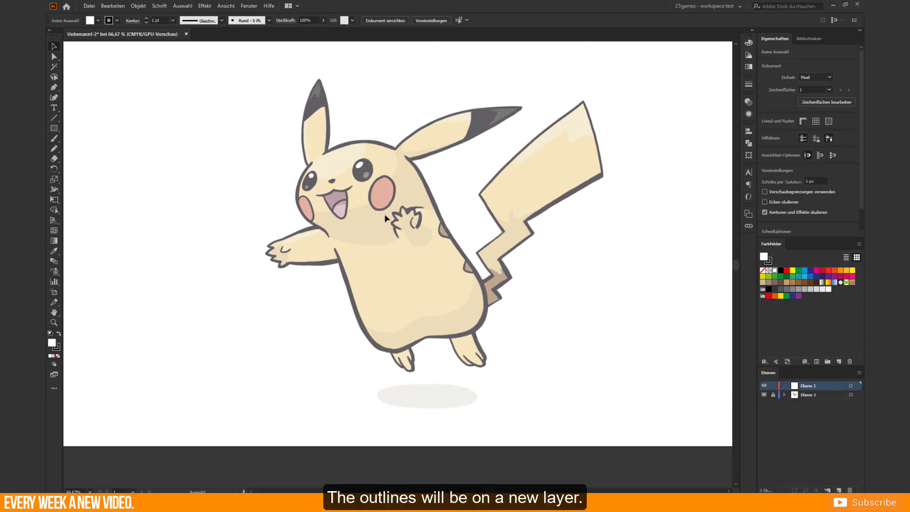
Set the paintbrush stroke weight to 2 pt after a test stroke
{"action": "key", "text": "b"}
{"action": "key", "text": "ctrl+plus"}
{"action": "key", "text": "ctrl+plus"}
{"action": "left_click", "coordinate": [146, 18]}
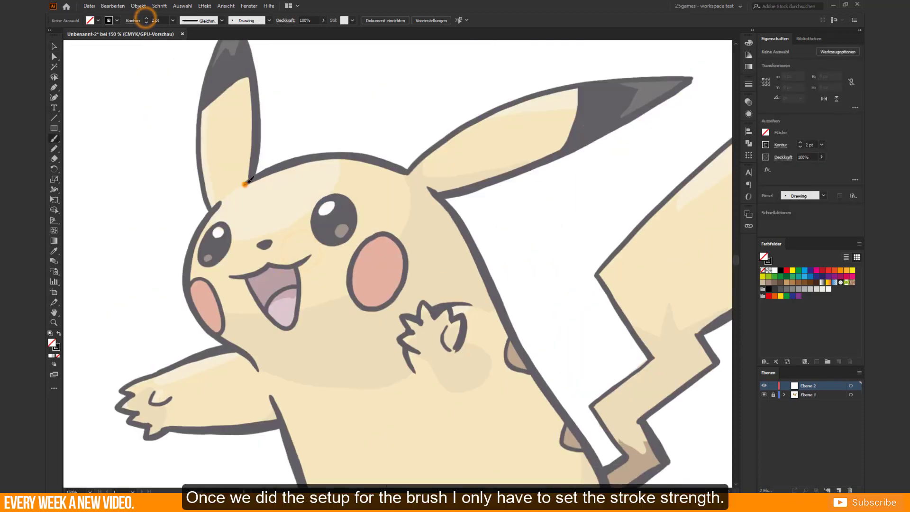
{"action": "left_click_drag", "start_coordinate": [85, 241], "coordinate": [158, 163]}
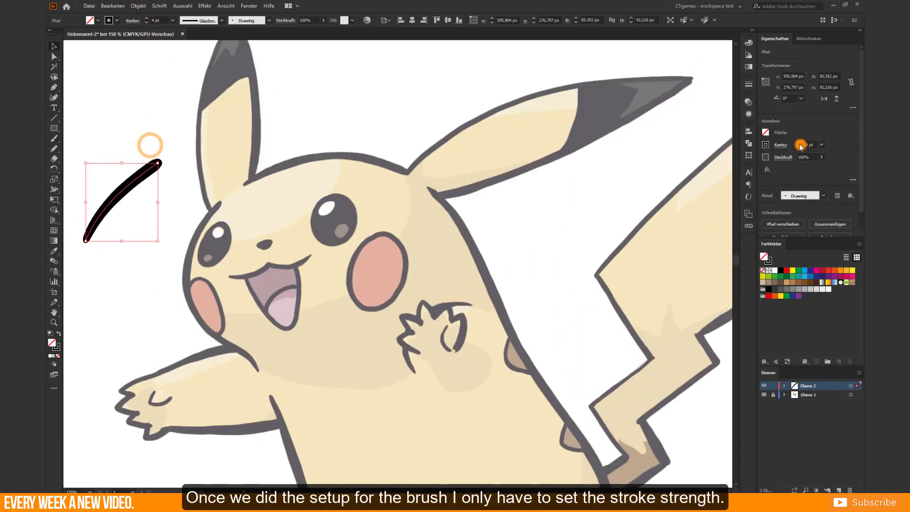
{"action": "left_click", "coordinate": [800, 148]}
Ink the left ear, head, body edge, mouth, nose and cheek outlines
{"action": "left_click_drag", "start_coordinate": [244, 184], "coordinate": [408, 172]}
{"action": "scroll", "coordinate": [237, 190], "scroll_direction": "up", "scroll_amount": 2}
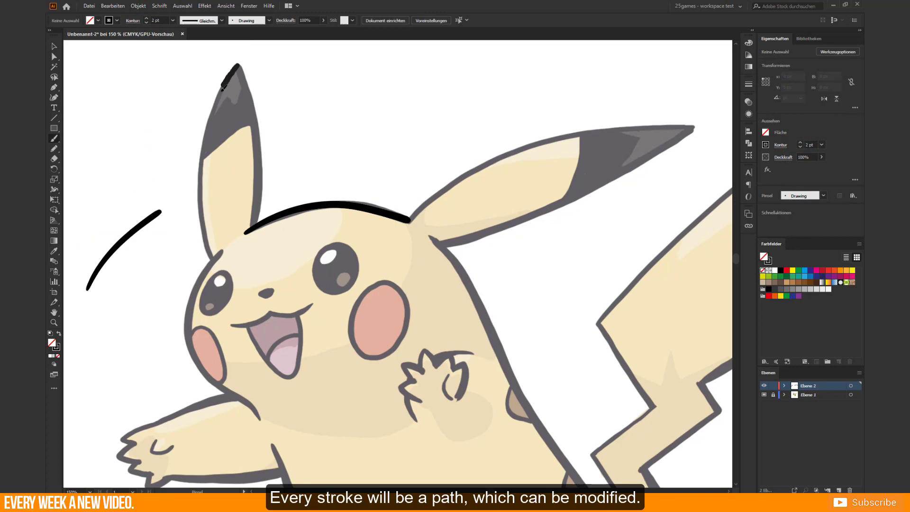
{"action": "left_click_drag", "start_coordinate": [213, 260], "coordinate": [255, 222]}
{"action": "scroll", "coordinate": [284, 209], "scroll_direction": "right", "scroll_amount": 5}
{"action": "left_click_drag", "start_coordinate": [290, 198], "coordinate": [579, 98]}
{"action": "scroll", "coordinate": [474, 102], "scroll_direction": "down", "scroll_amount": 4}
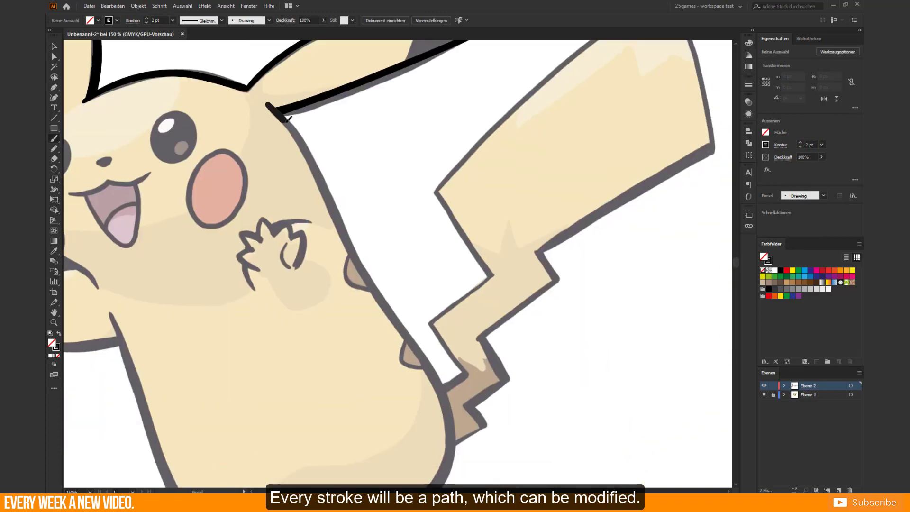
{"action": "left_click_drag", "start_coordinate": [266, 103], "coordinate": [448, 459]}
{"action": "scroll", "coordinate": [355, 328], "scroll_direction": "left", "scroll_amount": 5}
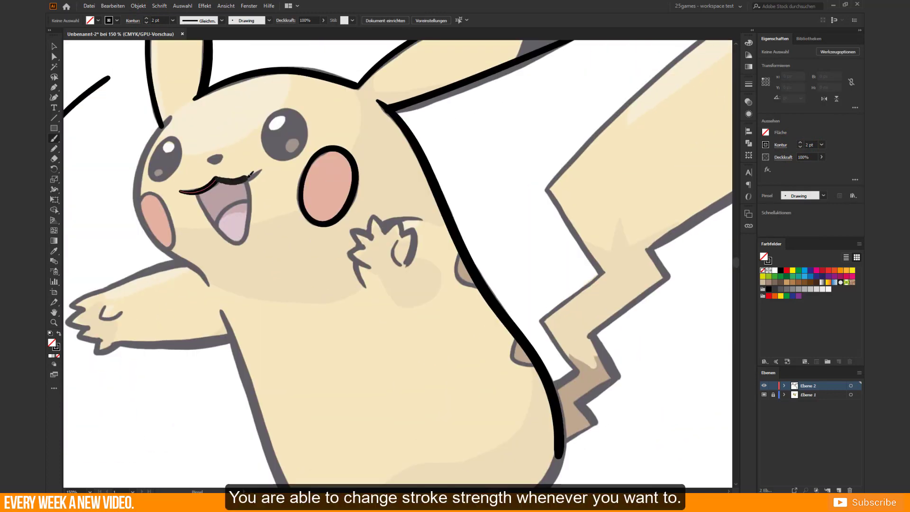
{"action": "left_click_drag", "start_coordinate": [197, 194], "coordinate": [236, 239]}
{"action": "left_click_drag", "start_coordinate": [180, 192], "coordinate": [261, 170]}
{"action": "left_click_drag", "start_coordinate": [209, 156], "coordinate": [221, 161]}
{"action": "left_click_drag", "start_coordinate": [172, 117], "coordinate": [209, 285]}
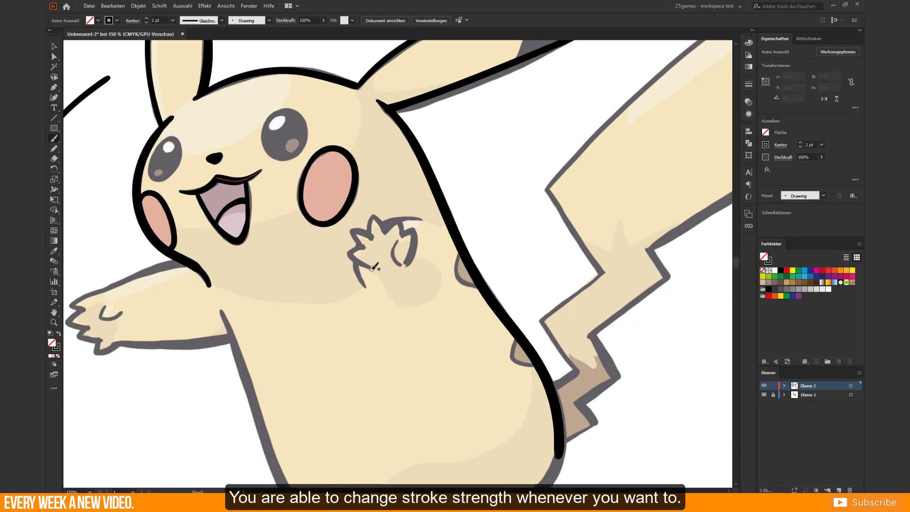
Ink the chest hand with its fingers and the outstretched arm and hand
{"action": "left_click_drag", "start_coordinate": [349, 230], "coordinate": [371, 269]}
{"action": "mouse_move", "coordinate": [369, 235]}
{"action": "left_mouse_down"}
{"action": "mouse_move", "coordinate": [385, 228]}
{"action": "mouse_move", "coordinate": [403, 266]}
{"action": "left_mouse_up"}
{"action": "left_click_drag", "start_coordinate": [388, 219], "coordinate": [422, 219]}
{"action": "scroll", "coordinate": [379, 236], "scroll_direction": "left", "scroll_amount": 3}
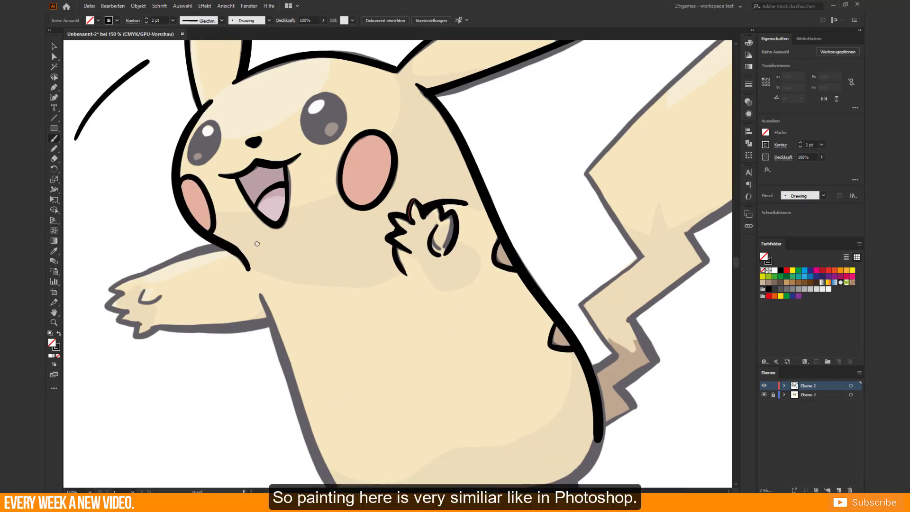
{"action": "scroll", "coordinate": [379, 237], "scroll_direction": "down", "scroll_amount": 2}
{"action": "left_click_drag", "start_coordinate": [159, 268], "coordinate": [284, 226]}
{"action": "left_click_drag", "start_coordinate": [192, 270], "coordinate": [211, 275]}
{"action": "mouse_move", "coordinate": [156, 270]}
{"action": "left_mouse_down"}
{"action": "mouse_move", "coordinate": [180, 301]}
{"action": "mouse_move", "coordinate": [317, 300]}
{"action": "left_mouse_up"}
Ink the body, feet, tail and right ear, then duplicate the outline layer
{"action": "scroll", "coordinate": [331, 285], "scroll_direction": "down", "scroll_amount": 5}
{"action": "left_click_drag", "start_coordinate": [208, 69], "coordinate": [402, 323]}
{"action": "scroll", "coordinate": [331, 284], "scroll_direction": "right", "scroll_amount": 3}
{"action": "scroll", "coordinate": [402, 323], "scroll_direction": "up", "scroll_amount": 5}
{"action": "left_click_drag", "start_coordinate": [426, 201], "coordinate": [317, 369]}
{"action": "scroll", "coordinate": [379, 237], "scroll_direction": "up", "scroll_amount": 3}
{"action": "left_click_drag", "start_coordinate": [543, 213], "coordinate": [367, 315]}
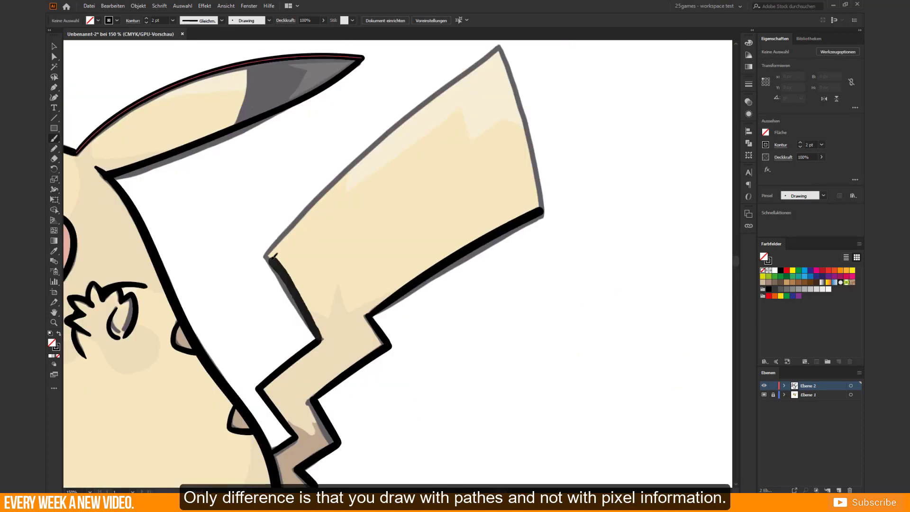
{"action": "left_click_drag", "start_coordinate": [76, 151], "coordinate": [362, 57]}
{"action": "left_click_drag", "start_coordinate": [266, 256], "coordinate": [542, 187]}
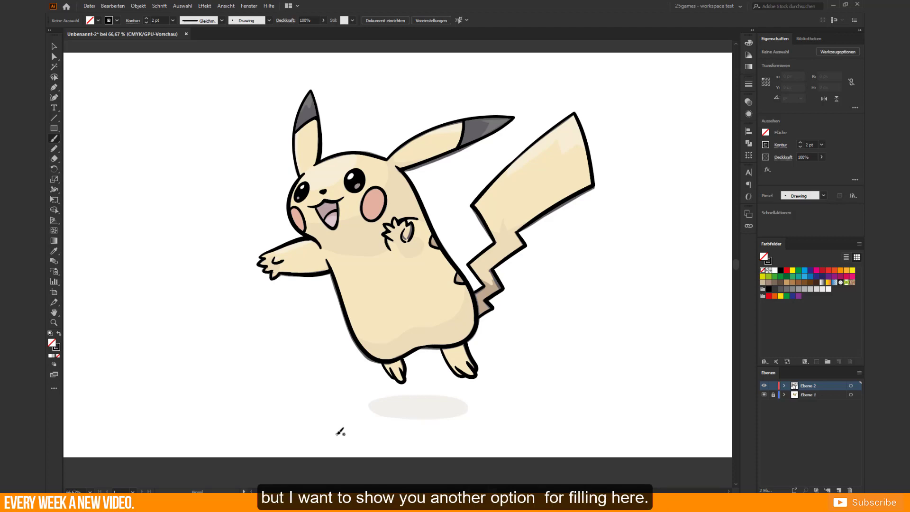
{"action": "left_click_drag", "start_coordinate": [812, 385], "coordinate": [827, 489]}
{"action": "type", "text": "O"}
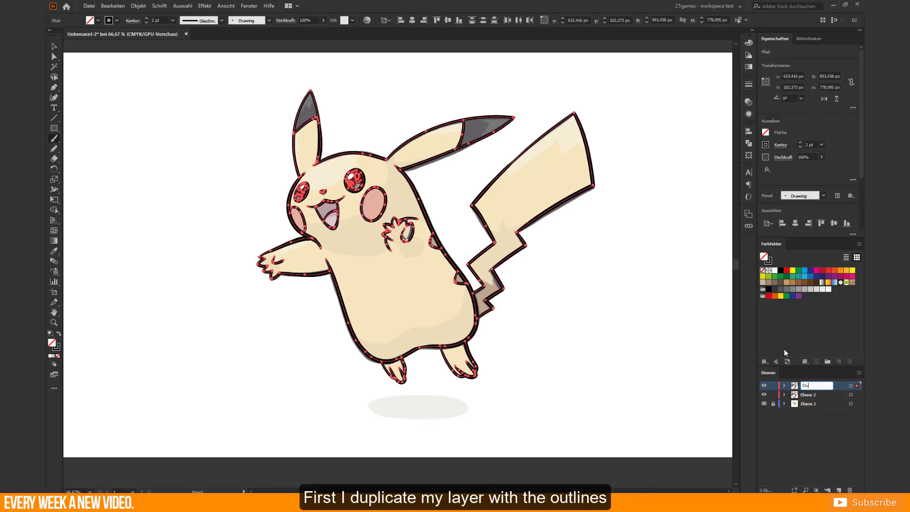
Rename the duplicate layer 'Outline' and lock it
{"action": "type", "text": "utline"}
{"action": "key", "text": "Return"}
{"action": "left_click", "coordinate": [773, 385]}
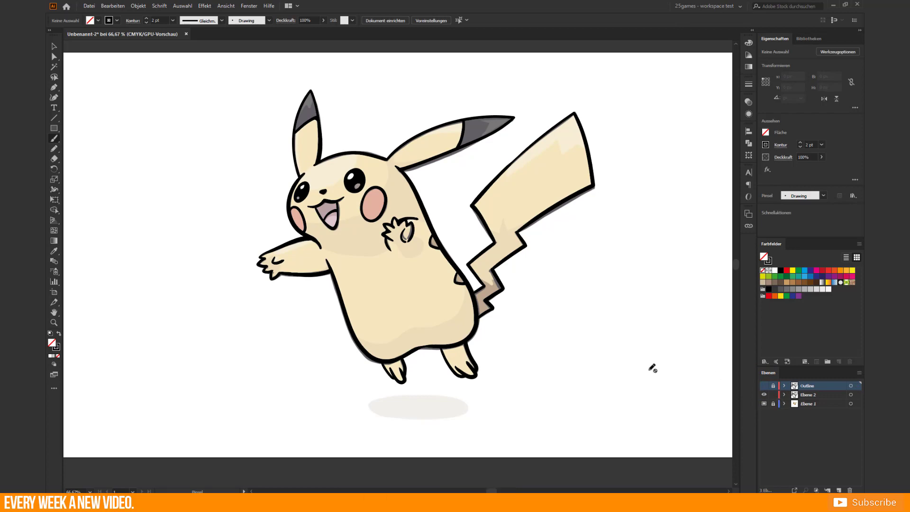
Convert all Pikachu brush strokes into filled outline shapes
{"action": "key", "text": "v"}
{"action": "left_click_drag", "start_coordinate": [201, 412], "coordinate": [641, 79]}
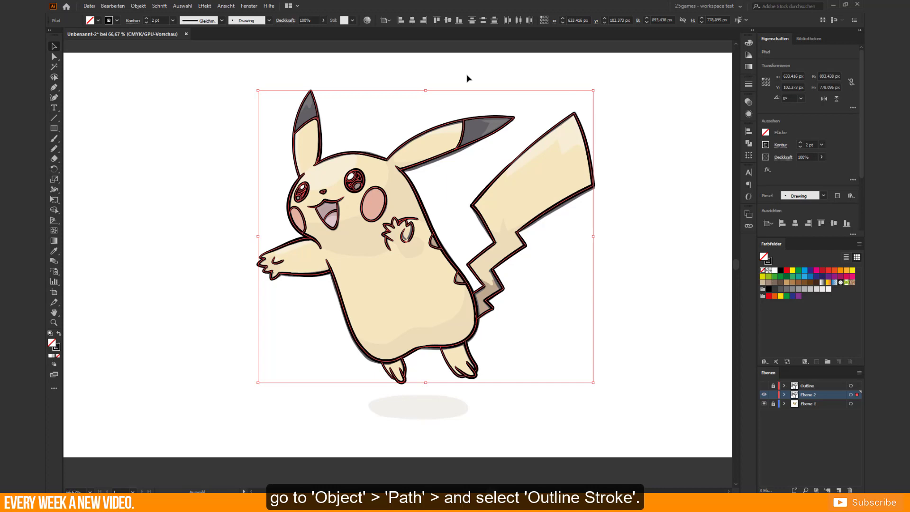
{"action": "left_click", "coordinate": [138, 7]}
{"action": "mouse_move", "coordinate": [212, 208]}
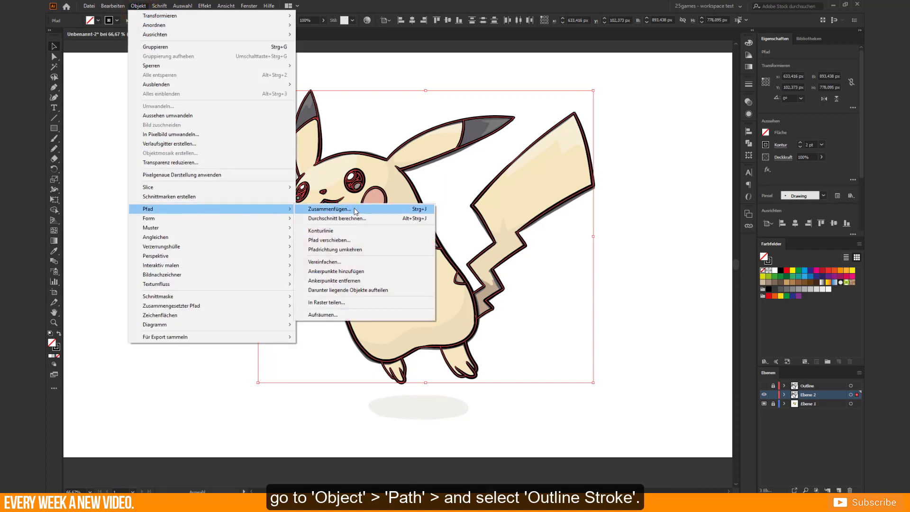
{"action": "left_click", "coordinate": [345, 230]}
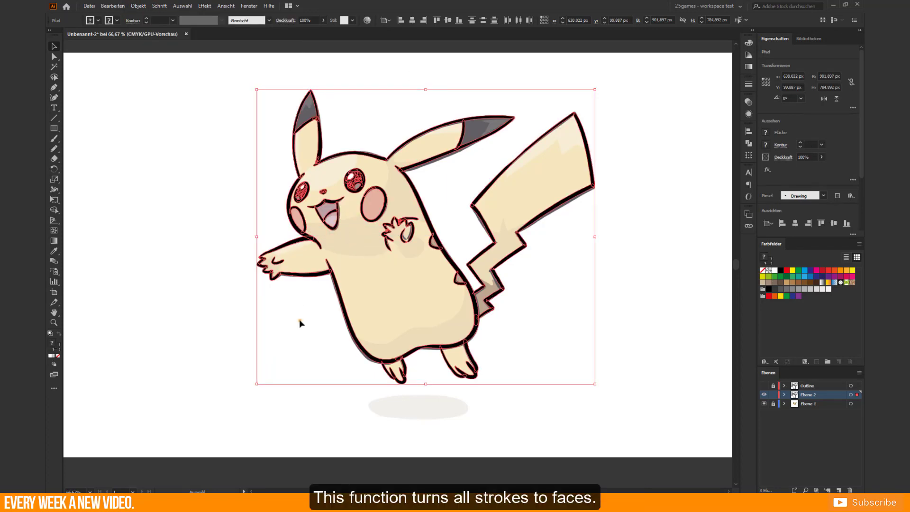
{"action": "left_click", "coordinate": [338, 294]}
{"action": "left_click", "coordinate": [382, 394]}
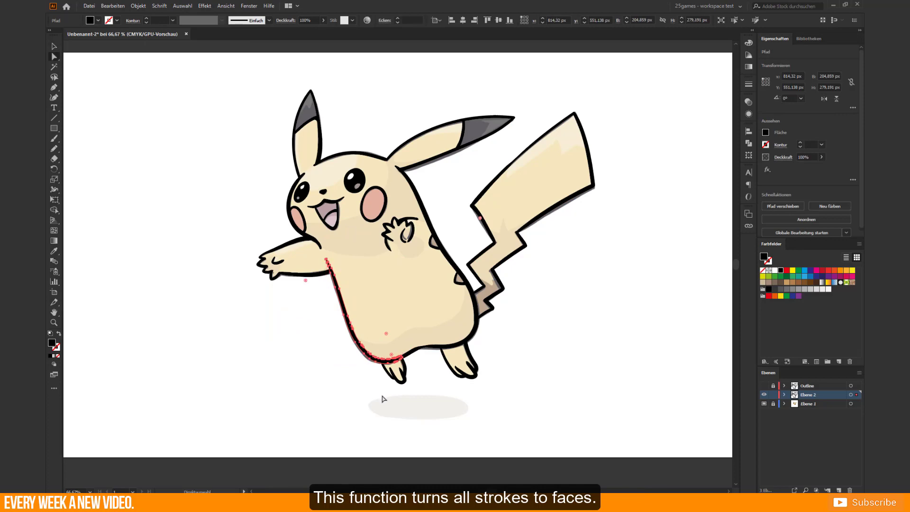
{"action": "left_click", "coordinate": [368, 398]}
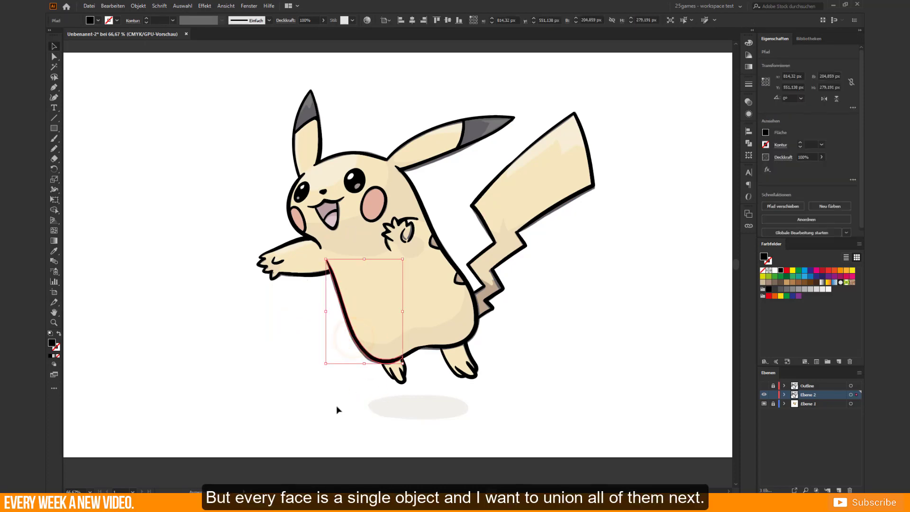
Unite all the outlined shapes into one with Pathfinder
{"action": "mouse_move", "coordinate": [200, 397]}
{"action": "left_mouse_down"}
{"action": "mouse_move", "coordinate": [644, 83]}
{"action": "mouse_move", "coordinate": [643, 100]}
{"action": "left_mouse_up"}
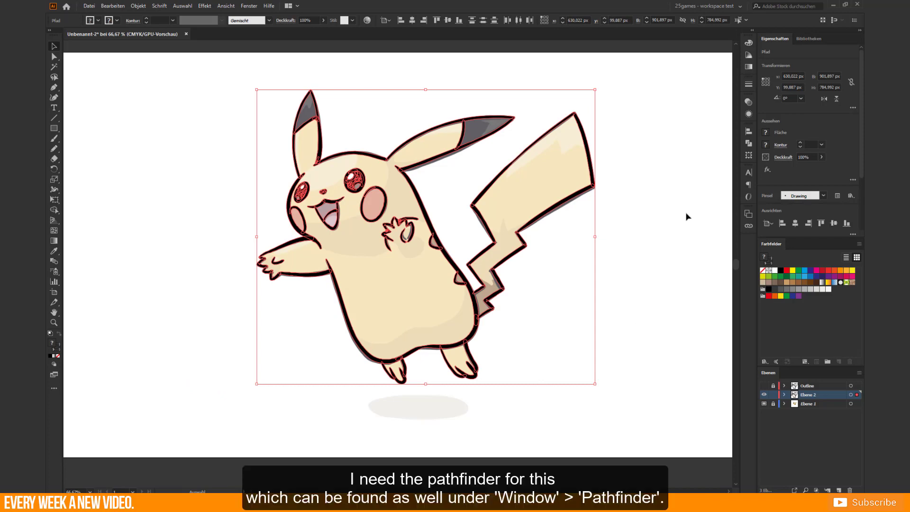
{"action": "left_click", "coordinate": [749, 143]}
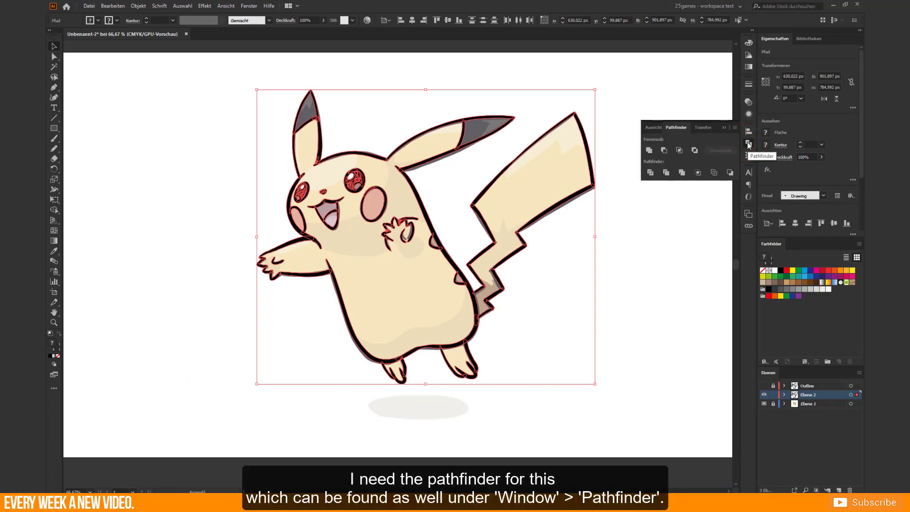
{"action": "left_click", "coordinate": [649, 150]}
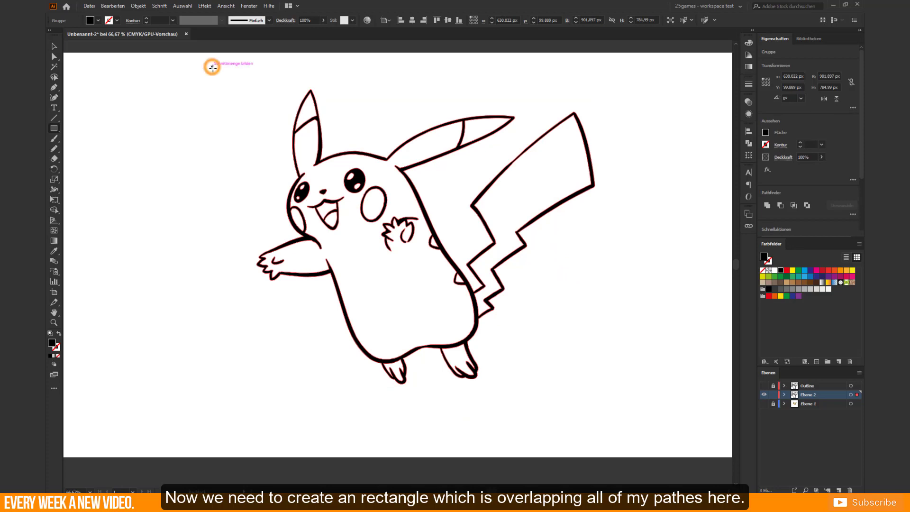
Draw a grey-filled rectangle around Pikachu and send it behind the outlines
{"action": "left_click_drag", "start_coordinate": [213, 68], "coordinate": [621, 406]}
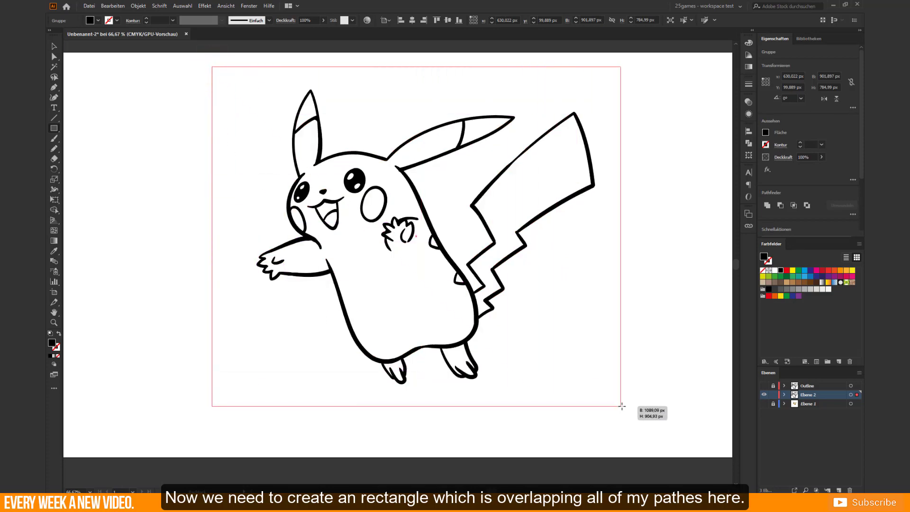
{"action": "left_click_drag", "start_coordinate": [621, 406], "coordinate": [625, 405]}
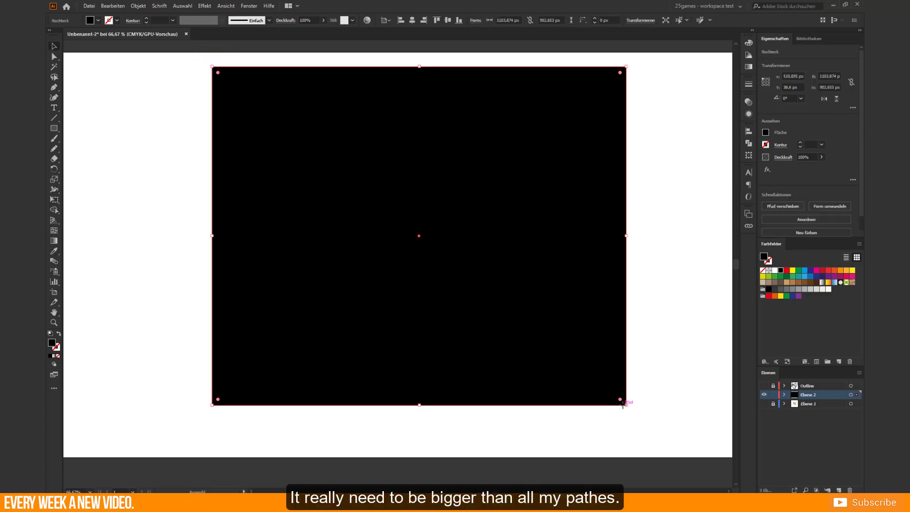
{"action": "left_click", "coordinate": [786, 289]}
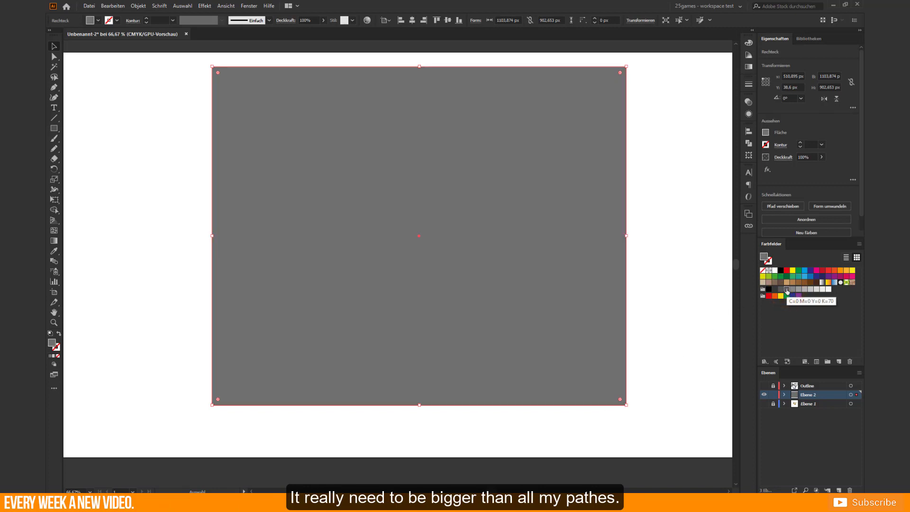
{"action": "key", "text": "ctrl+shift+8"}
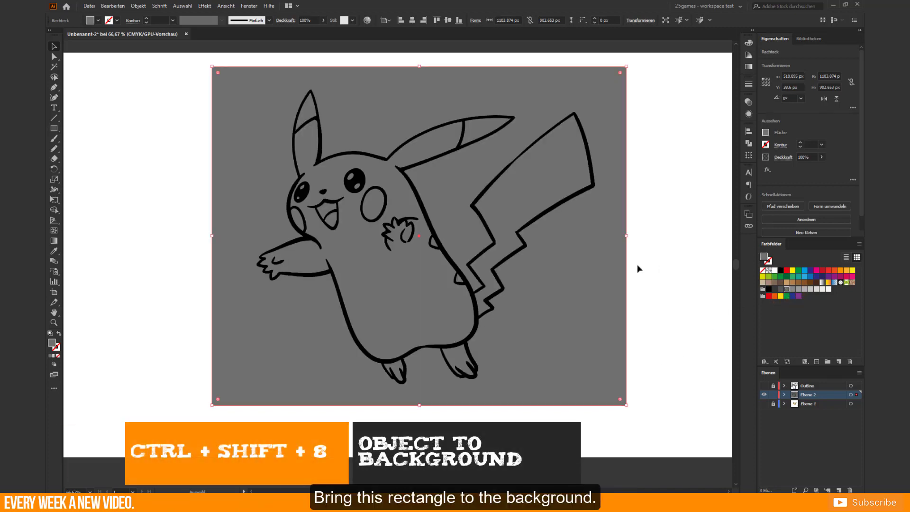
{"action": "left_click", "coordinate": [187, 300]}
Check the paths in Outline view and test-select the rectangle with the outlines
{"action": "key", "text": "ctrl+y"}
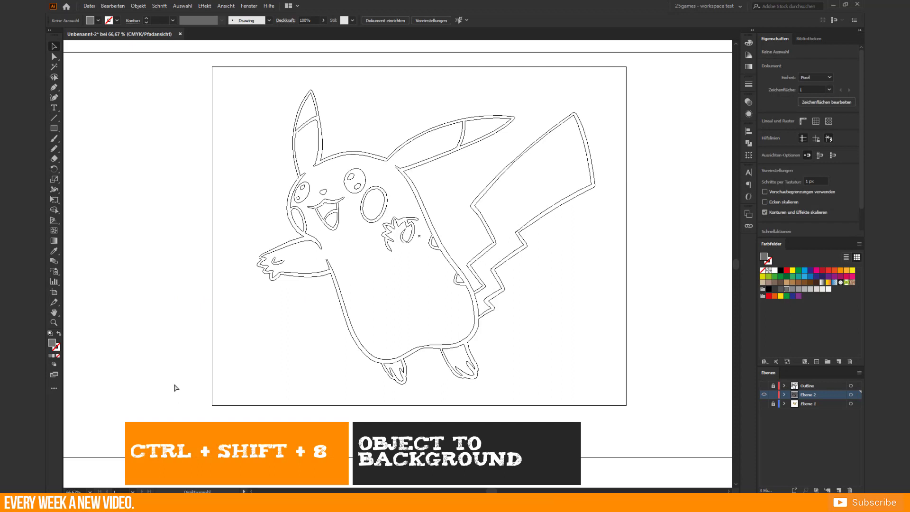
{"action": "key", "text": "ctrl+y"}
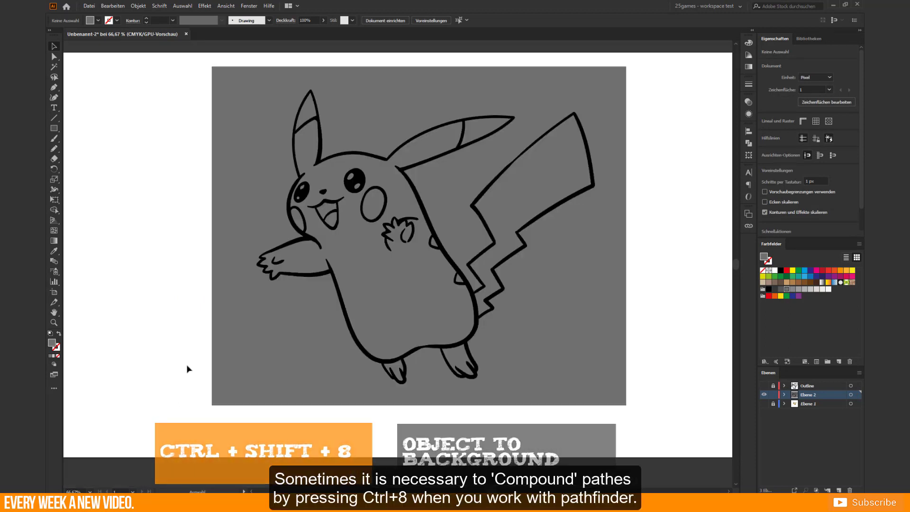
{"action": "left_click_drag", "start_coordinate": [163, 403], "coordinate": [213, 234]}
{"action": "left_click_drag", "start_coordinate": [406, 233], "coordinate": [407, 234]}
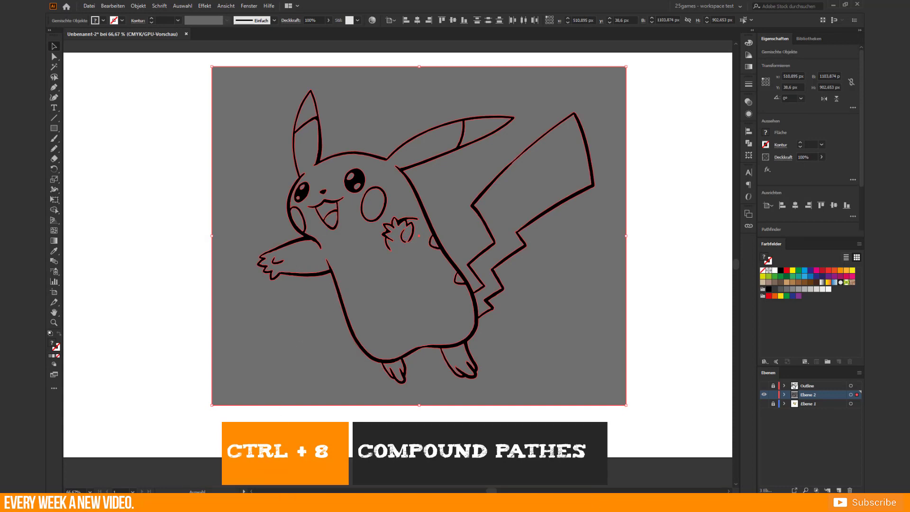
{"action": "left_click", "coordinate": [291, 414]}
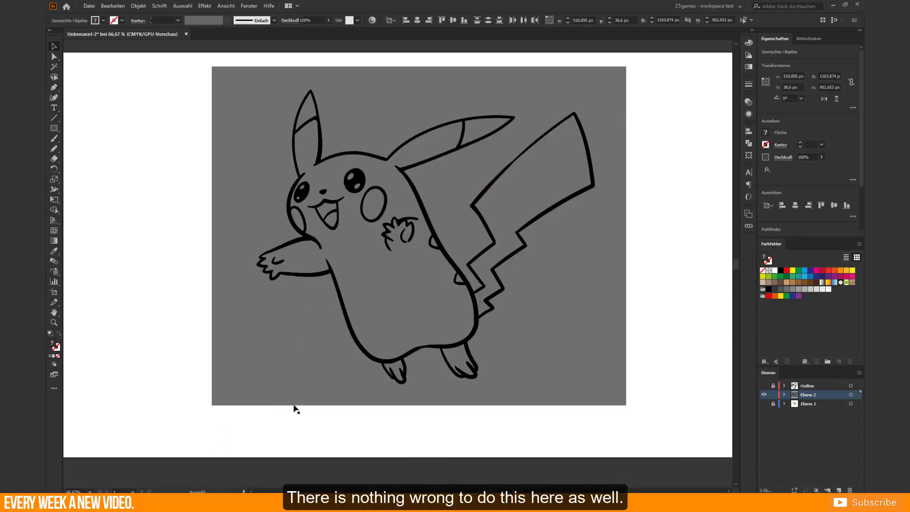
Divide the grey rectangle along the outline paths with Pathfinder
{"action": "left_click", "coordinate": [344, 319]}
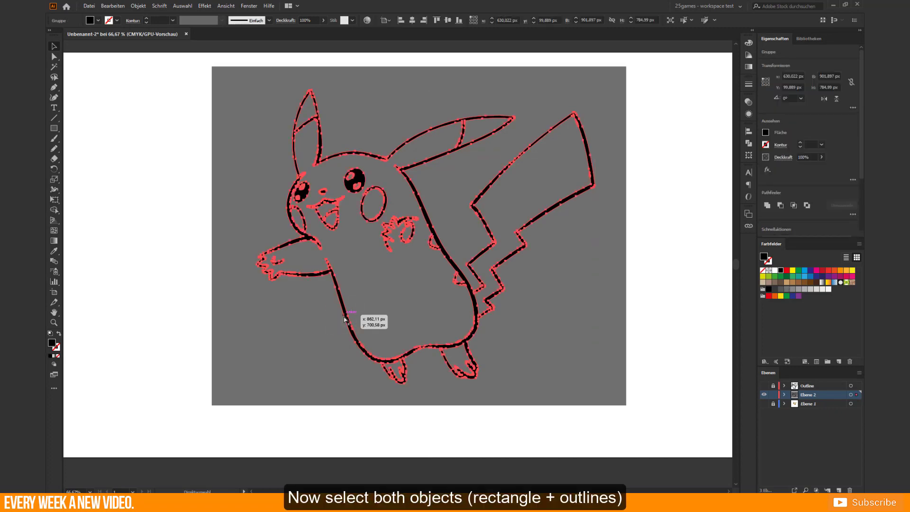
{"action": "key", "text": "ctrl+a"}
{"action": "left_click", "coordinate": [222, 430]}
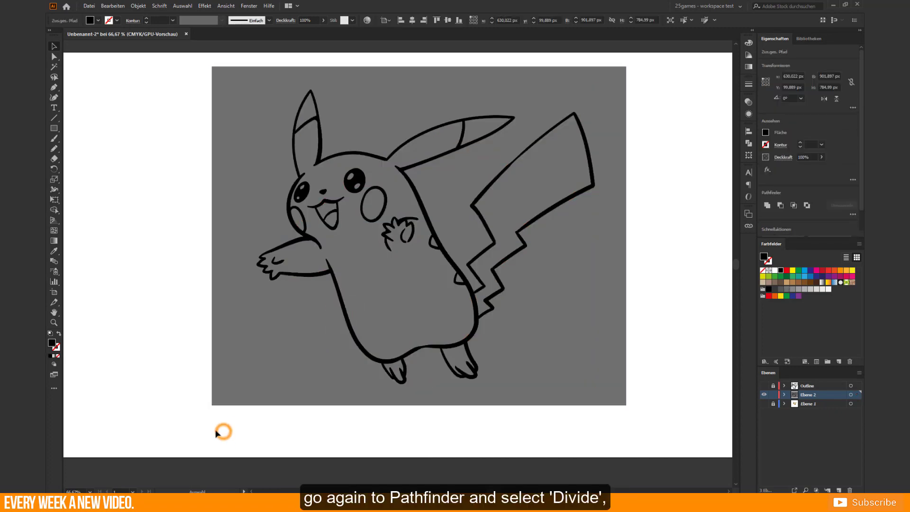
{"action": "left_click_drag", "start_coordinate": [176, 426], "coordinate": [416, 292]}
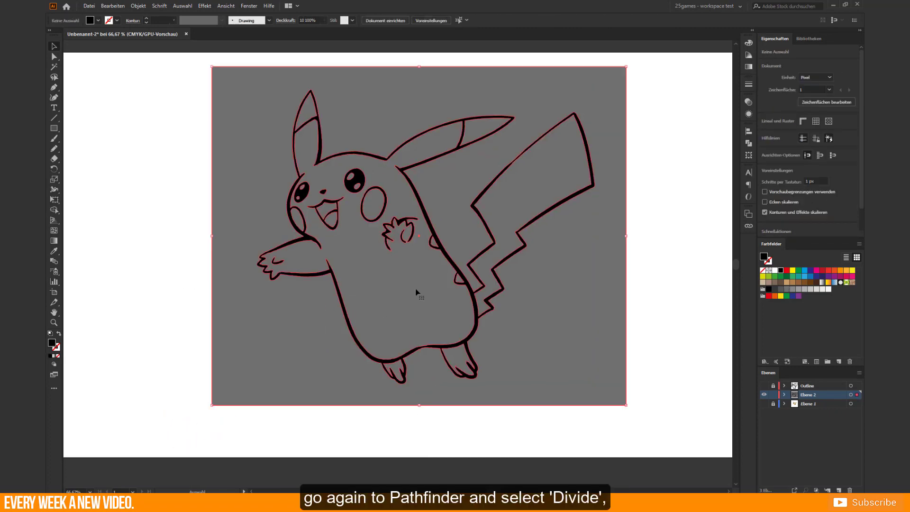
{"action": "left_click", "coordinate": [748, 144]}
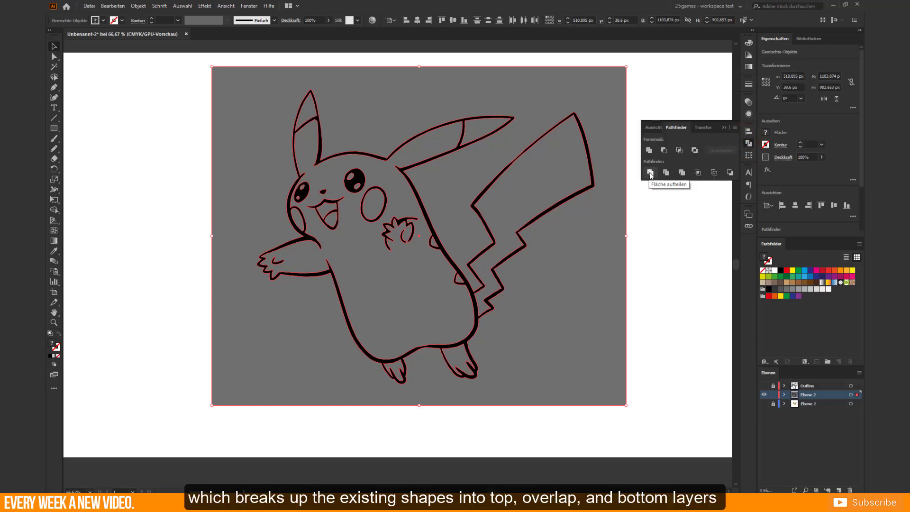
{"action": "left_click", "coordinate": [649, 173]}
{"action": "left_click", "coordinate": [748, 146]}
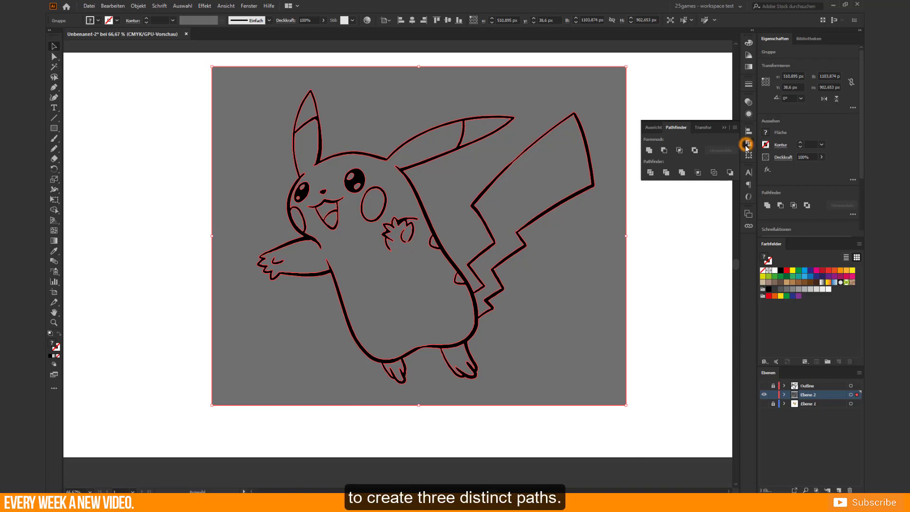
{"action": "left_click", "coordinate": [680, 251]}
Delete the outer grey piece around the character using Direct Selection
{"action": "key", "text": "ctrl+y"}
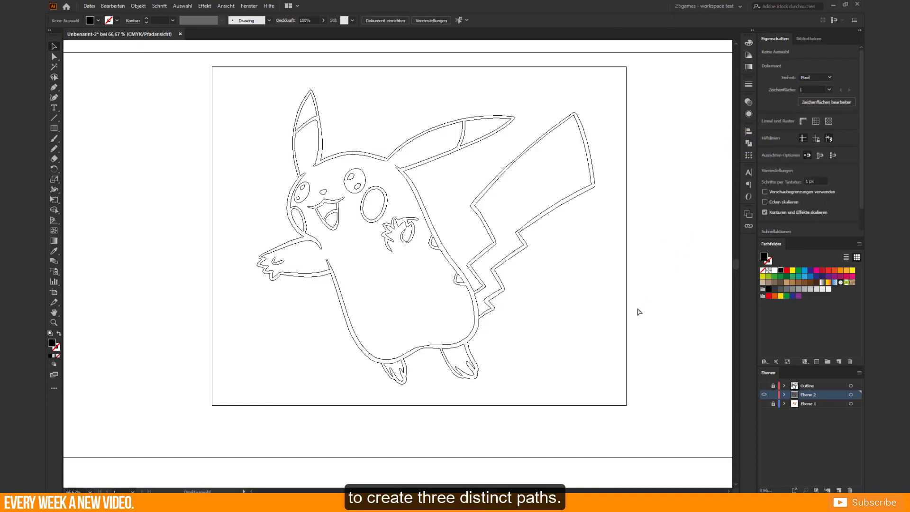
{"action": "key", "text": "ctrl+y"}
{"action": "key", "text": "a"}
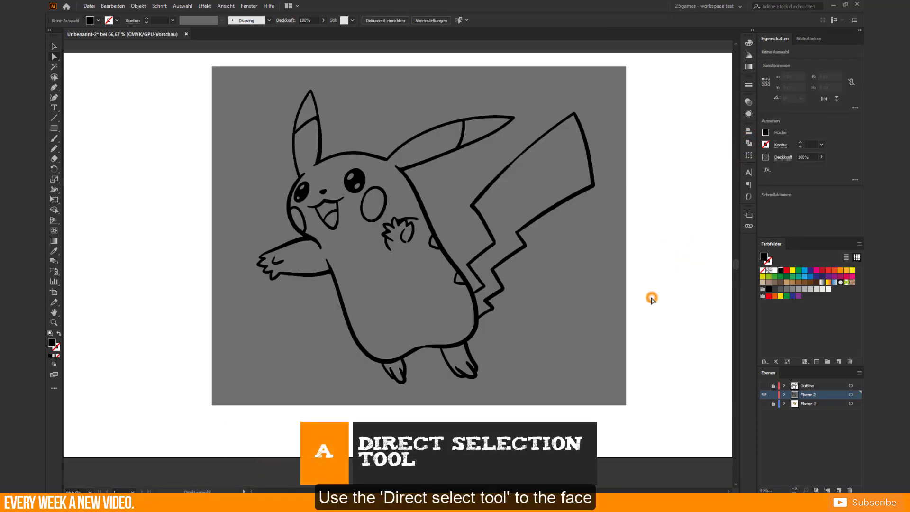
{"action": "left_click_drag", "start_coordinate": [652, 297], "coordinate": [564, 292]}
{"action": "left_click", "coordinate": [560, 294]}
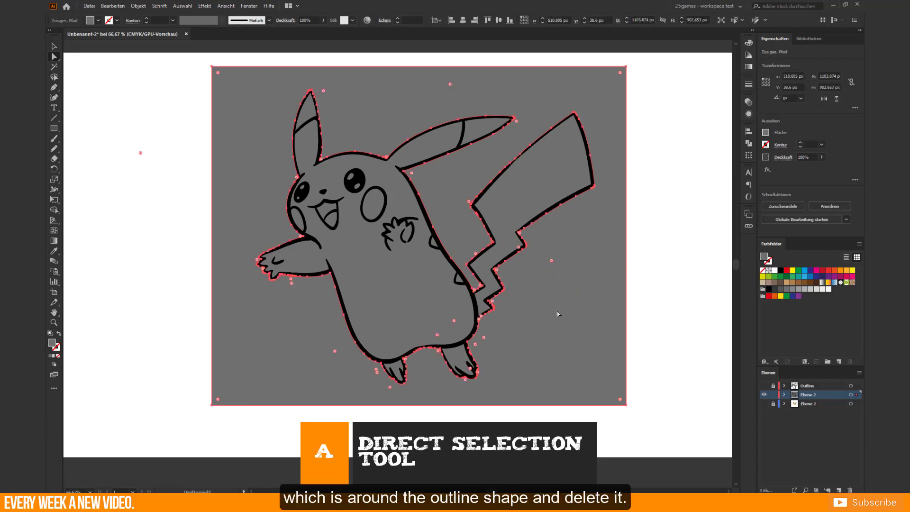
{"action": "key", "text": "Delete"}
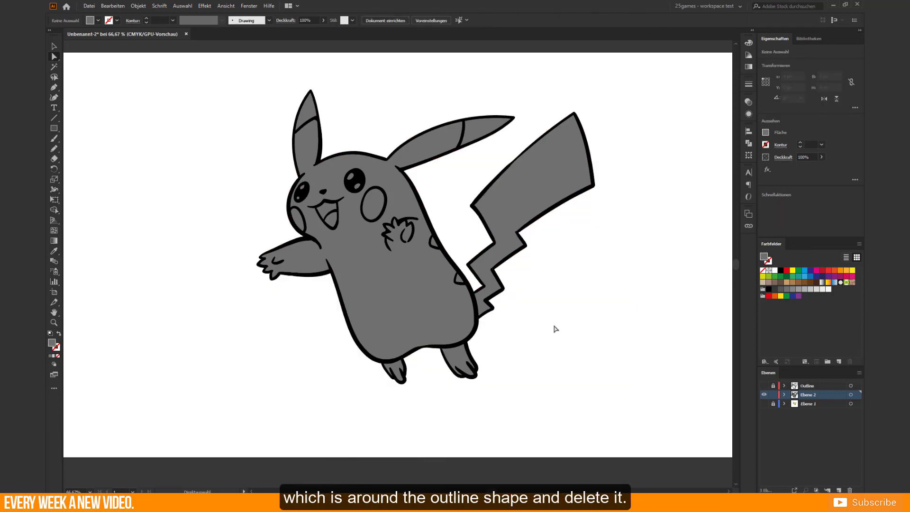
Hide the Outline layer and inspect the grey fill pieces up close
{"action": "left_click", "coordinate": [763, 385]}
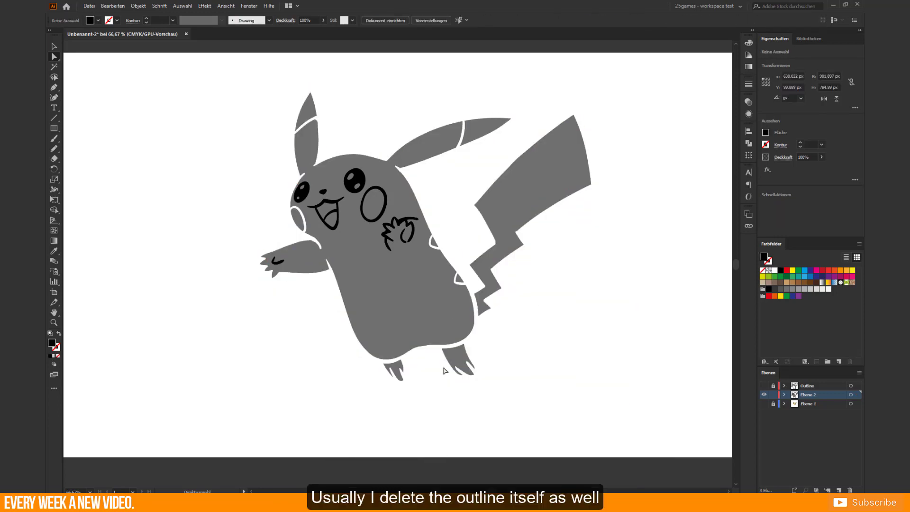
{"action": "left_click", "coordinate": [763, 385]}
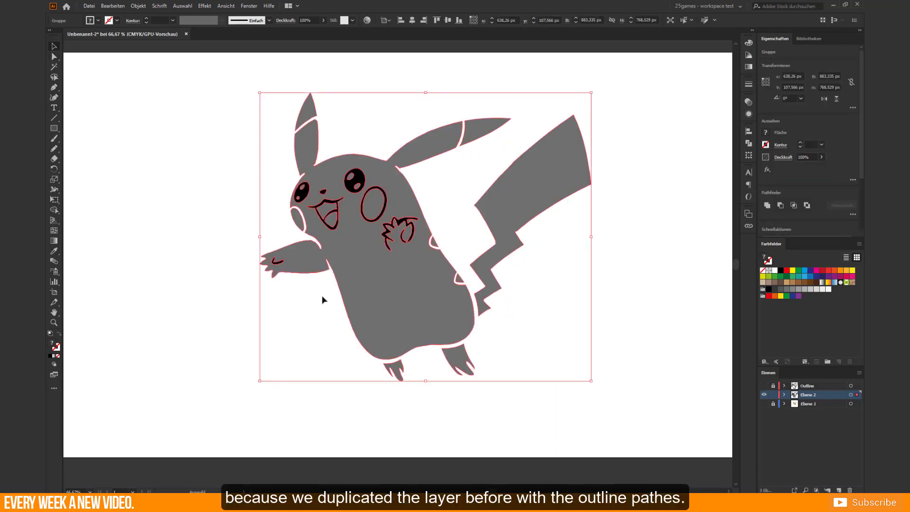
{"action": "key", "text": "ctrl+plus"}
{"action": "key", "text": "ctrl+plus"}
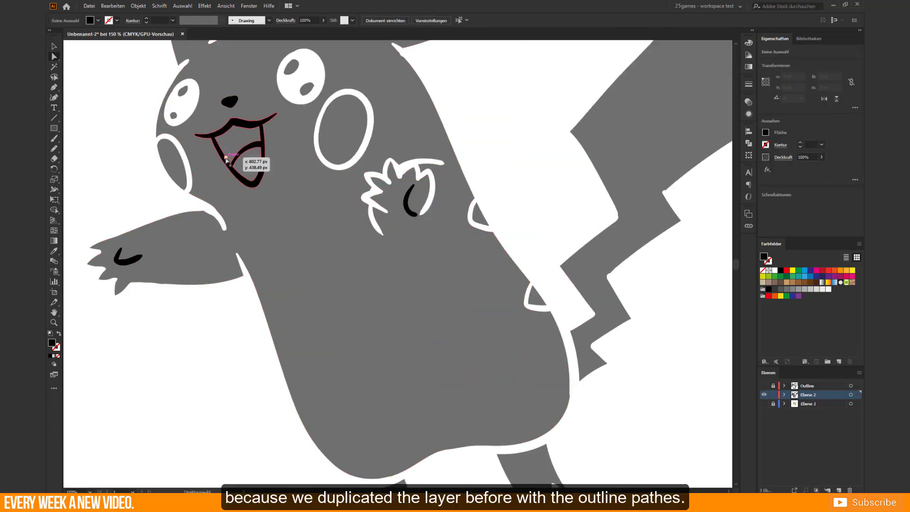
{"action": "key", "text": "ctrl+minus"}
{"action": "key", "text": "ctrl+minus"}
Select the fill group and colour it blue with the outlines hidden
{"action": "key", "text": "v"}
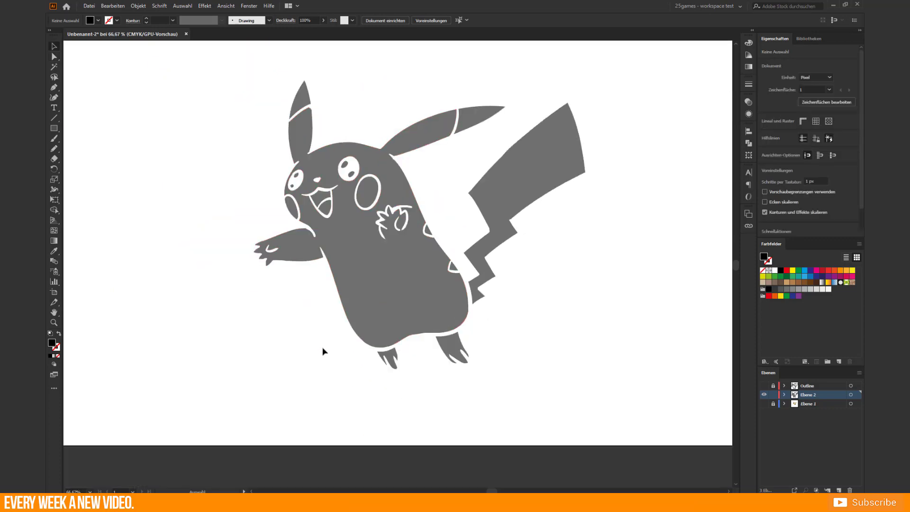
{"action": "left_click", "coordinate": [764, 386]}
{"action": "left_click", "coordinate": [407, 283]}
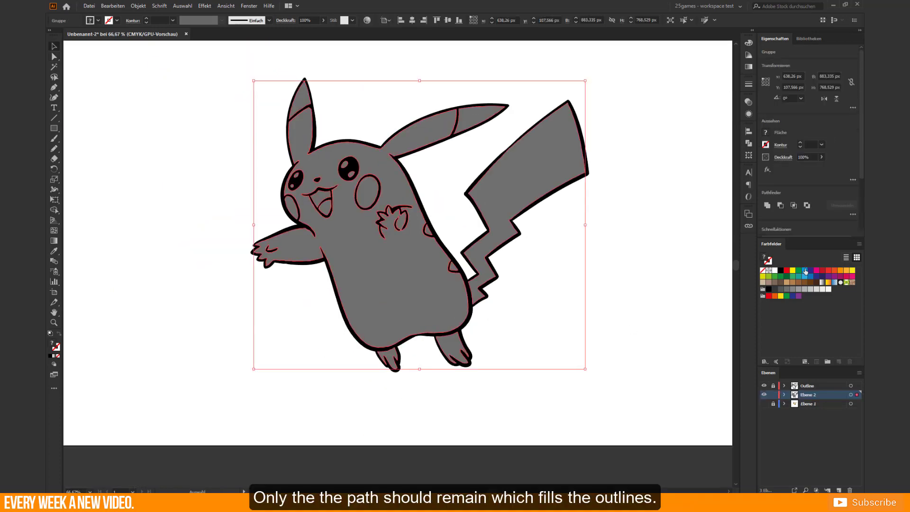
{"action": "left_click_drag", "start_coordinate": [765, 257], "coordinate": [768, 261]}
{"action": "left_click", "coordinate": [763, 385]}
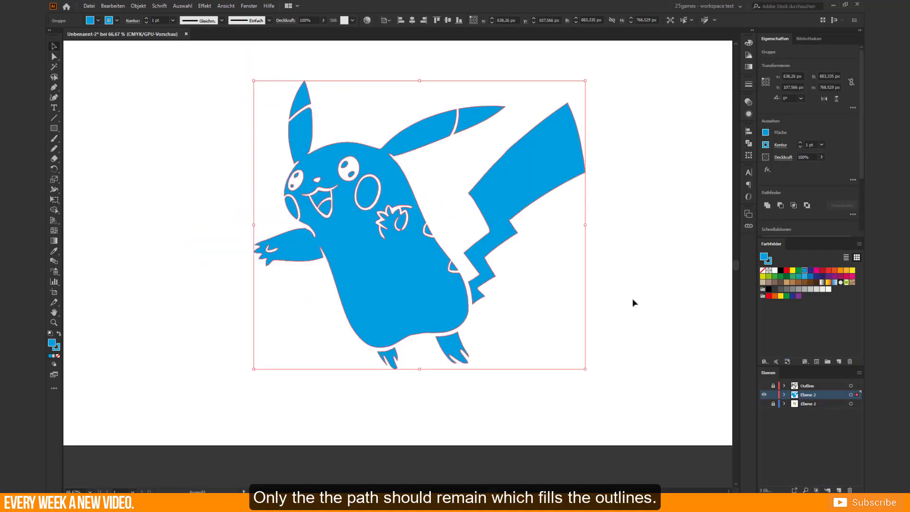
Unite the fill pieces into one shape and give it a 3 pt stroke
{"action": "left_click", "coordinate": [748, 143]}
{"action": "left_click", "coordinate": [648, 150]}
{"action": "key", "text": "ctrl+plus"}
{"action": "key", "text": "ctrl+plus"}
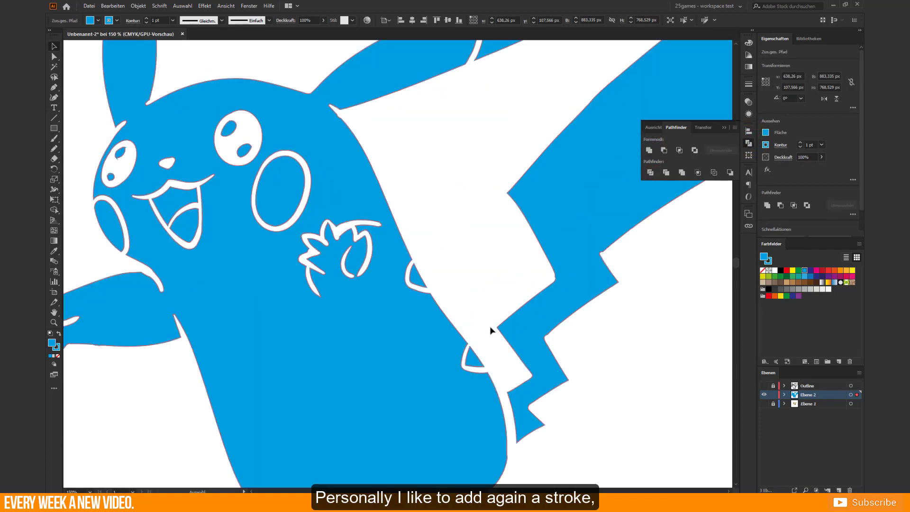
{"action": "left_click", "coordinate": [800, 142]}
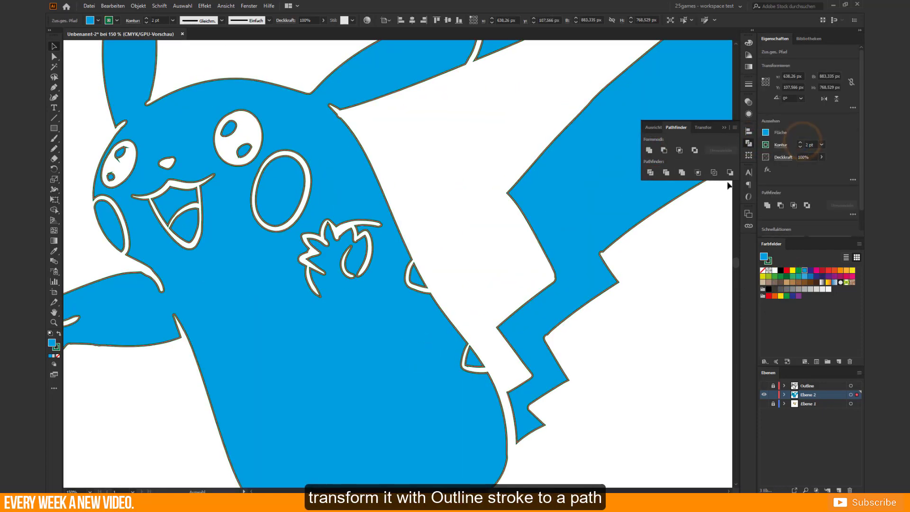
Convert the 3 pt stroke to a shape and unite it with the fill
{"action": "left_click", "coordinate": [764, 386]}
{"action": "left_click", "coordinate": [469, 236]}
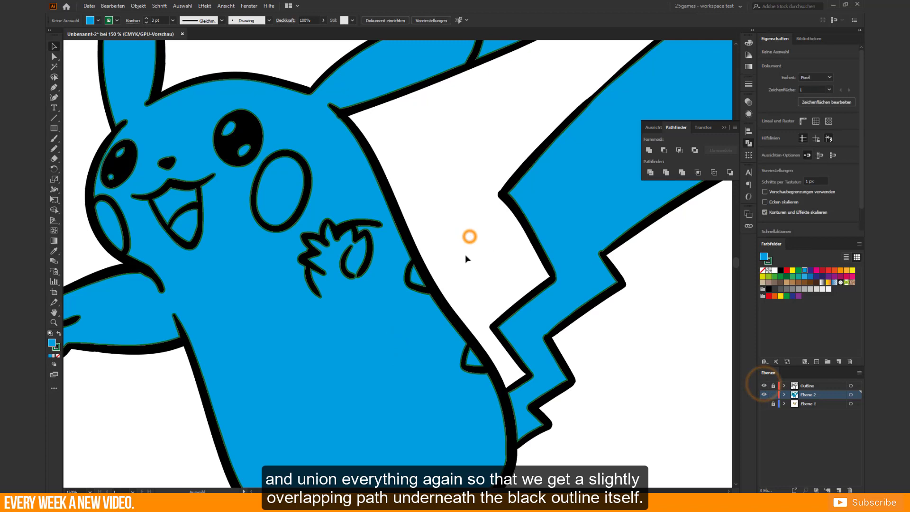
{"action": "left_click", "coordinate": [432, 387]}
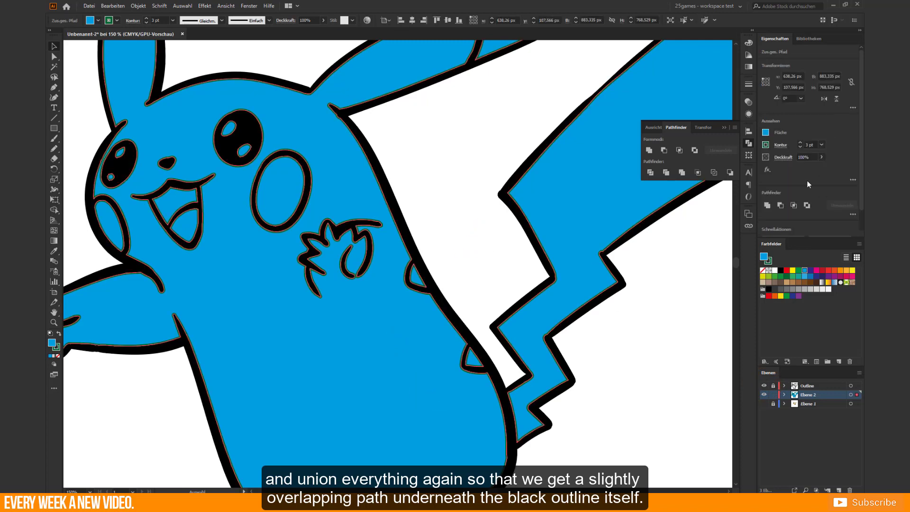
{"action": "left_click", "coordinate": [763, 386]}
{"action": "left_click", "coordinate": [138, 5]}
{"action": "left_click", "coordinate": [348, 232]}
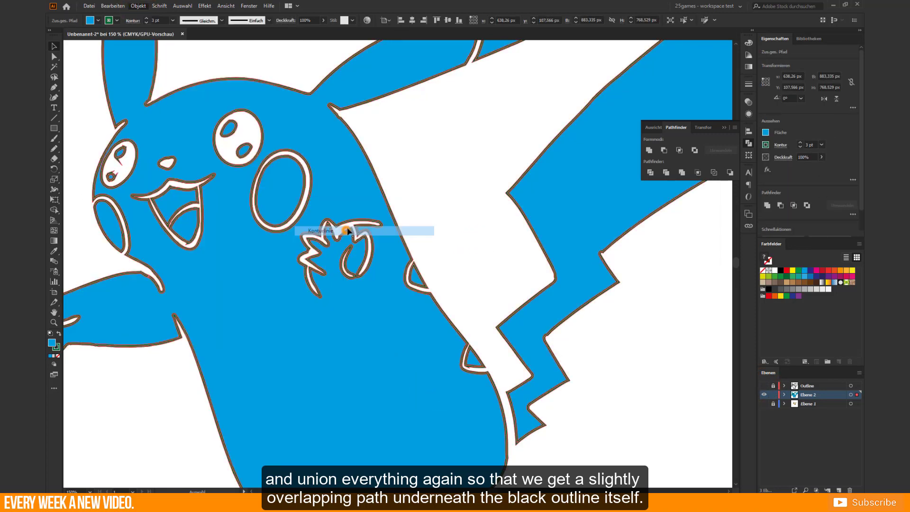
{"action": "left_click", "coordinate": [649, 149]}
Show the black outlines, ground-shadow layer and colour sample blobs with the whole artboard in view
{"action": "left_click", "coordinate": [763, 385]}
{"action": "left_click", "coordinate": [446, 226]}
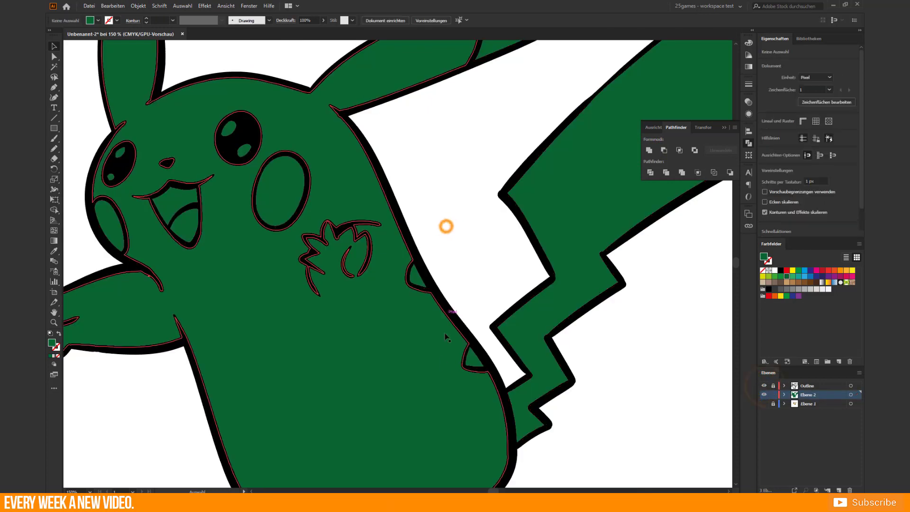
{"action": "key", "text": "ctrl+0"}
{"action": "left_click", "coordinate": [307, 372]}
{"action": "left_click", "coordinate": [763, 404]}
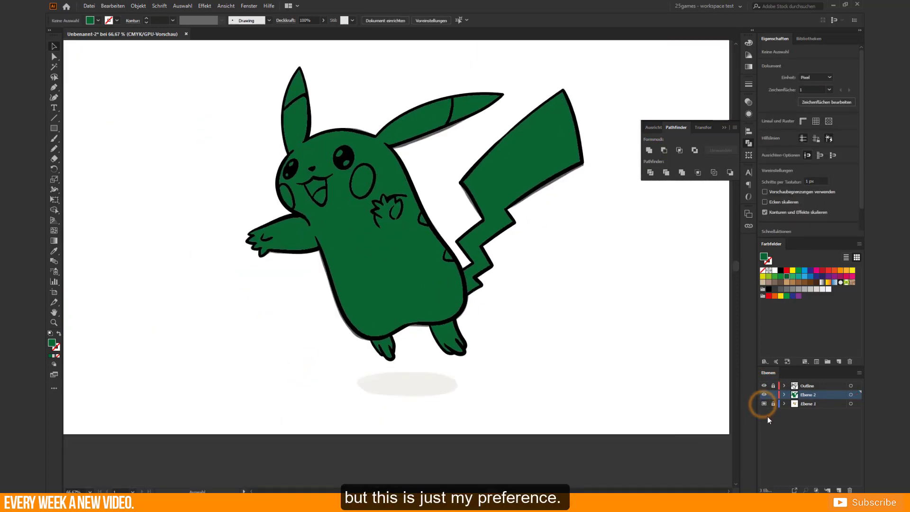
Colour the body with the sampled yellow and both cheeks salmon pink
{"action": "left_click", "coordinate": [54, 56]}
{"action": "left_click", "coordinate": [357, 262]}
{"action": "key", "text": "i"}
{"action": "left_click", "coordinate": [165, 327]}
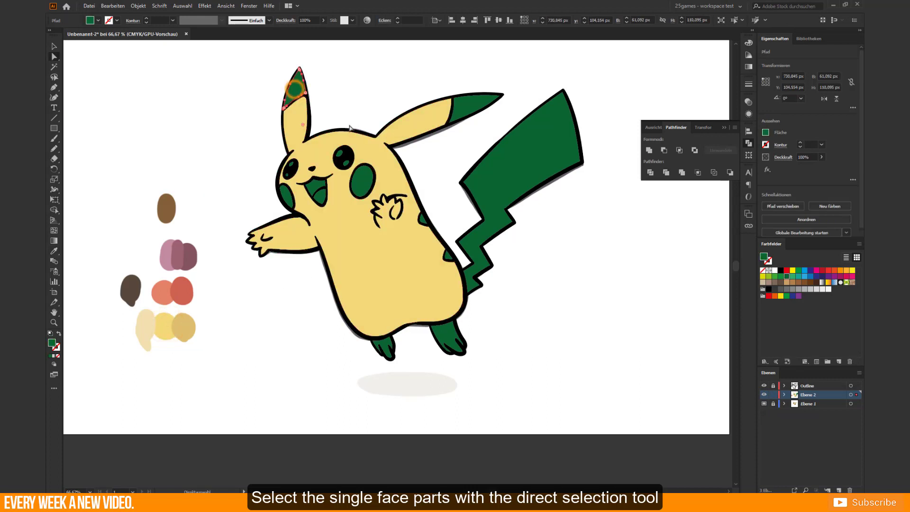
{"action": "left_click", "coordinate": [362, 180]}
{"action": "left_click", "coordinate": [286, 198], "text": "shift"}
{"action": "key", "text": "i"}
{"action": "left_click", "coordinate": [162, 291]}
Fill the tail and feet yellow and the mouth with the sampled pink
{"action": "key", "text": "a"}
{"action": "left_click", "coordinate": [289, 263]}
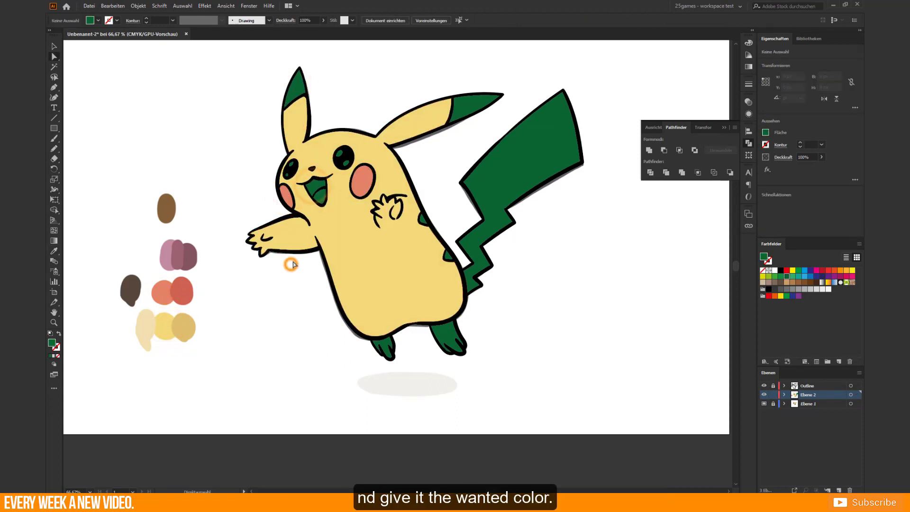
{"action": "left_click", "coordinate": [476, 240]}
{"action": "key", "text": "i"}
{"action": "left_click", "coordinate": [165, 327]}
{"action": "left_click", "coordinate": [383, 348]}
{"action": "left_click", "coordinate": [452, 343], "text": "shift"}
{"action": "left_click", "coordinate": [165, 327]}
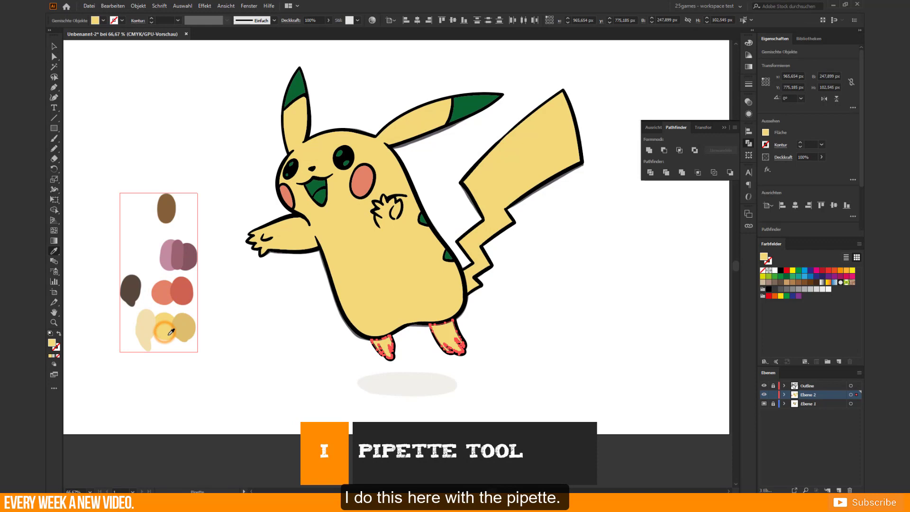
{"action": "left_click", "coordinate": [317, 191]}
{"action": "key", "text": "i"}
{"action": "left_click", "coordinate": [182, 256]}
Colour both ear tips dark
{"action": "key", "text": "a"}
{"action": "left_click", "coordinate": [473, 102]}
{"action": "left_click", "coordinate": [295, 88], "text": "shift"}
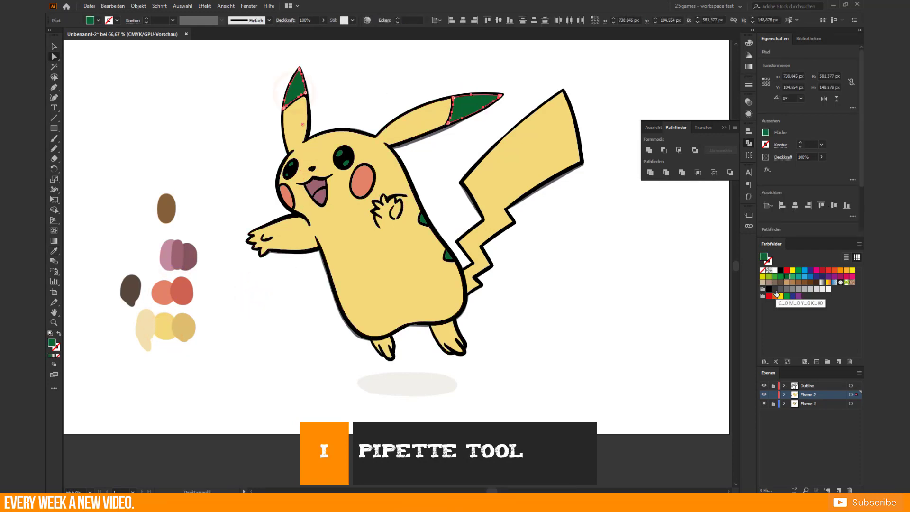
{"action": "left_click", "coordinate": [773, 289]}
{"action": "left_click", "coordinate": [521, 315]}
Colour the two back patches brown and the eyes black
{"action": "left_click", "coordinate": [422, 218]}
{"action": "left_click", "coordinate": [448, 256], "text": "shift"}
{"action": "key", "text": "i"}
{"action": "left_click", "coordinate": [165, 209]}
{"action": "left_click", "coordinate": [289, 334]}
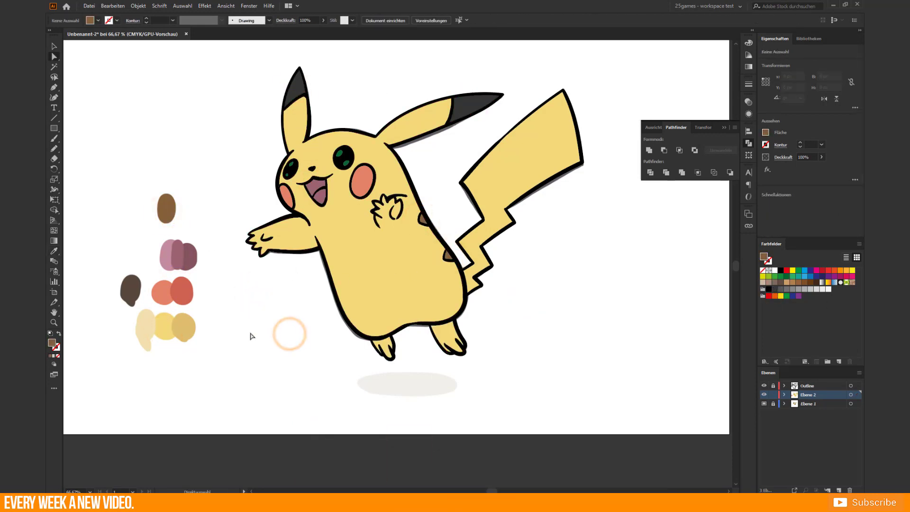
{"action": "left_click", "coordinate": [343, 156]}
{"action": "left_click", "coordinate": [166, 284]}
{"action": "left_click", "coordinate": [233, 284]}
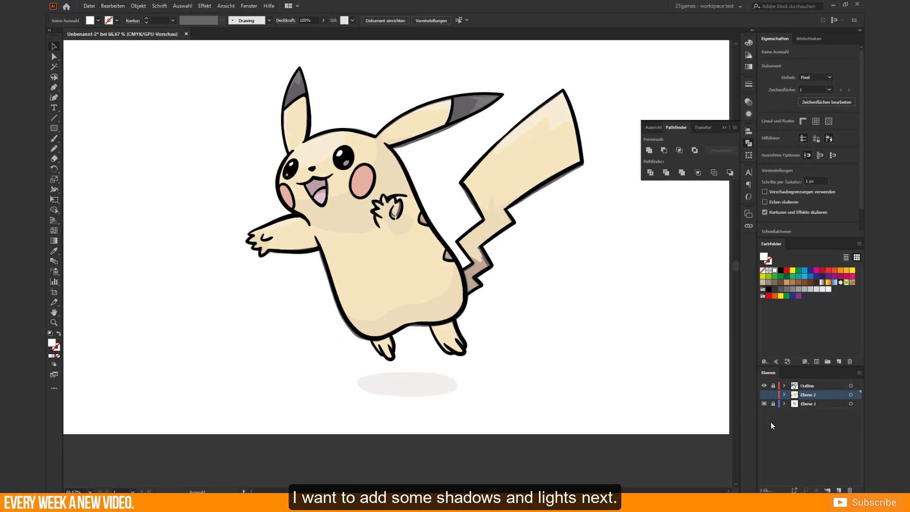
Add a Shadows layer, rename the colour layer 'Base Color' and close the Pathfinder panel
{"action": "left_click", "coordinate": [839, 489]}
{"action": "double_click", "coordinate": [808, 403]}
{"action": "type", "text": "Base Color"}
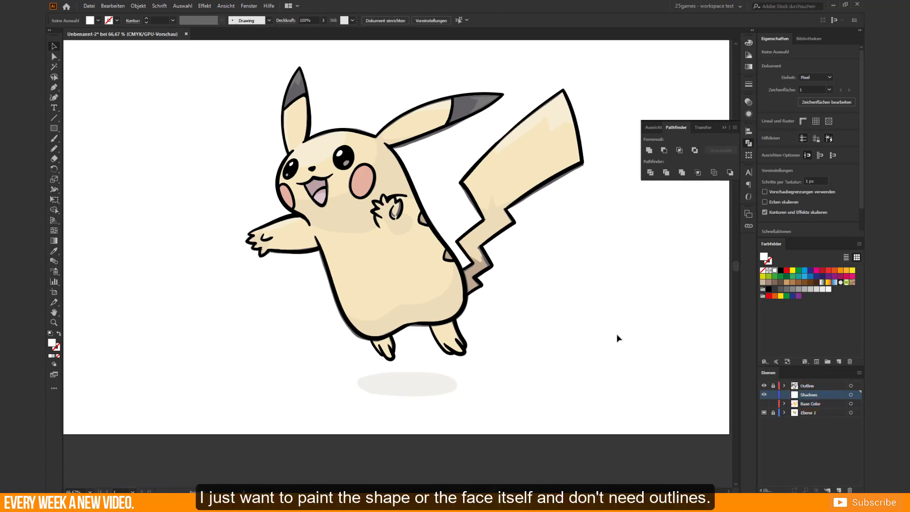
{"action": "left_click", "coordinate": [749, 140]}
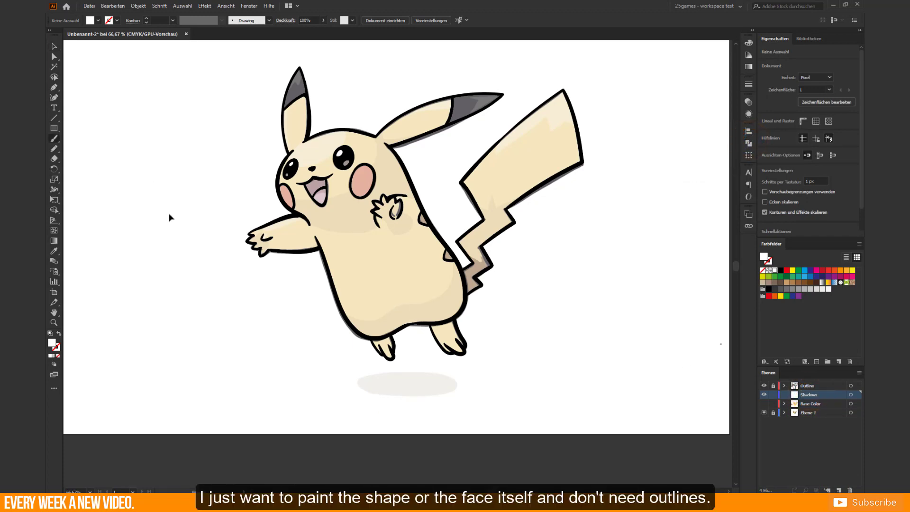
{"action": "key", "text": "b"}
{"action": "key", "text": "n"}
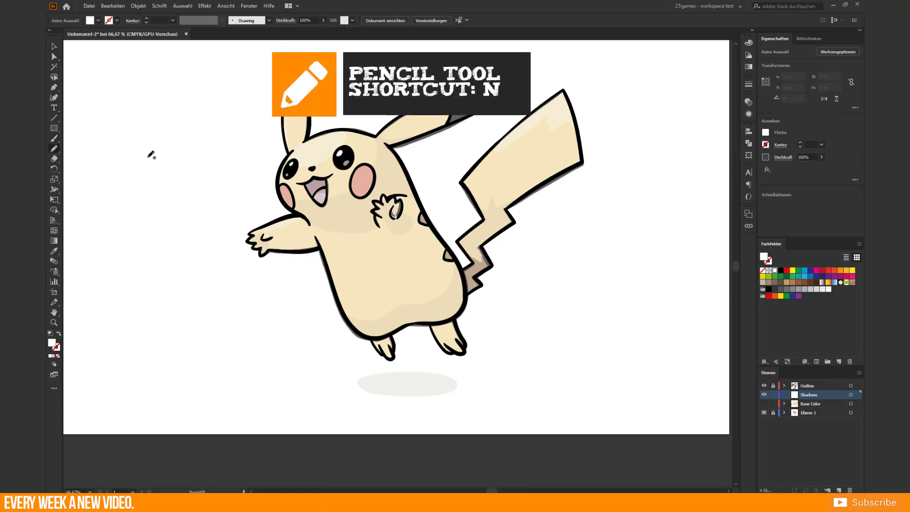
Draw a grey test loop, then grey shadow shapes along the belly bottom and tail
{"action": "left_click_drag", "start_coordinate": [119, 182], "coordinate": [153, 152]}
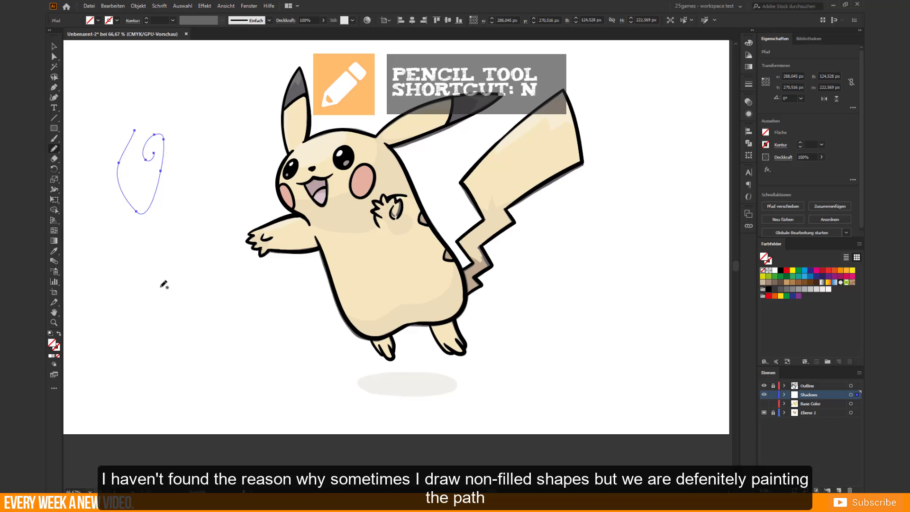
{"action": "left_click", "coordinate": [792, 290]}
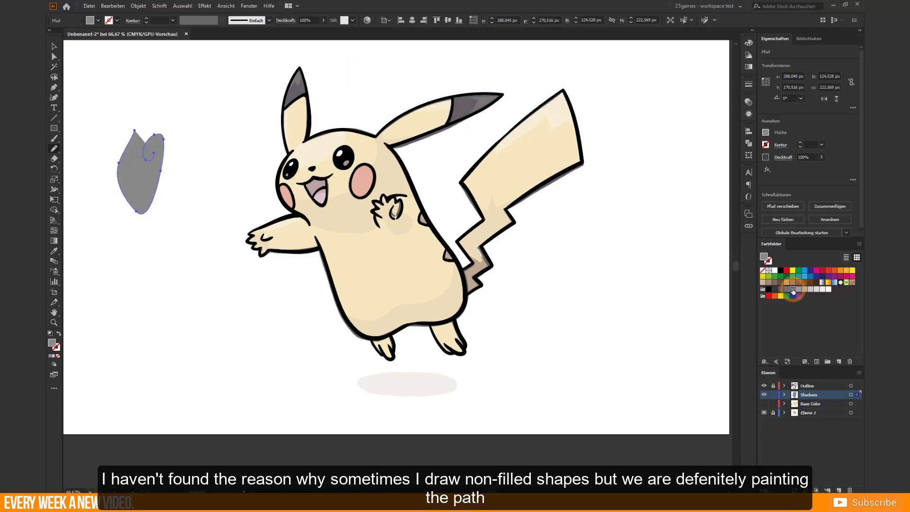
{"action": "scroll", "coordinate": [232, 284], "scroll_direction": "up", "scroll_amount": 2}
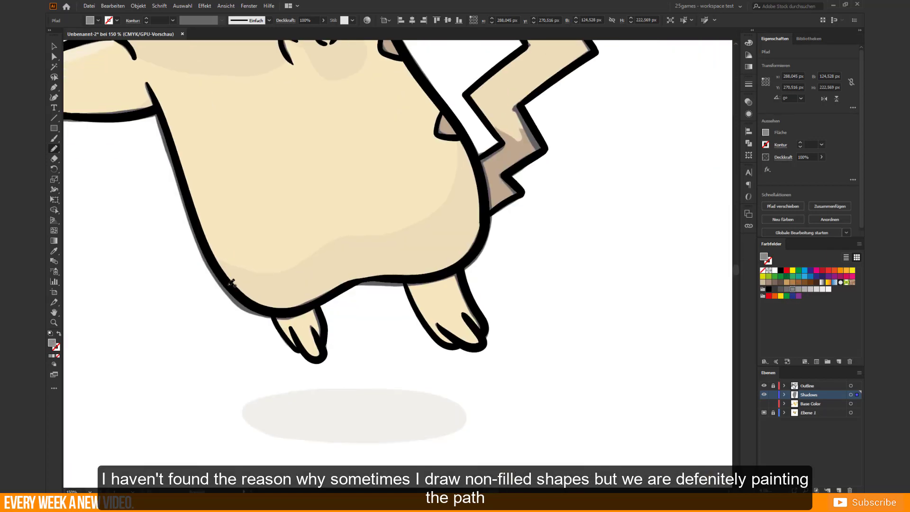
{"action": "left_click_drag", "start_coordinate": [399, 229], "coordinate": [468, 258]}
{"action": "left_click_drag", "start_coordinate": [233, 287], "coordinate": [206, 252]}
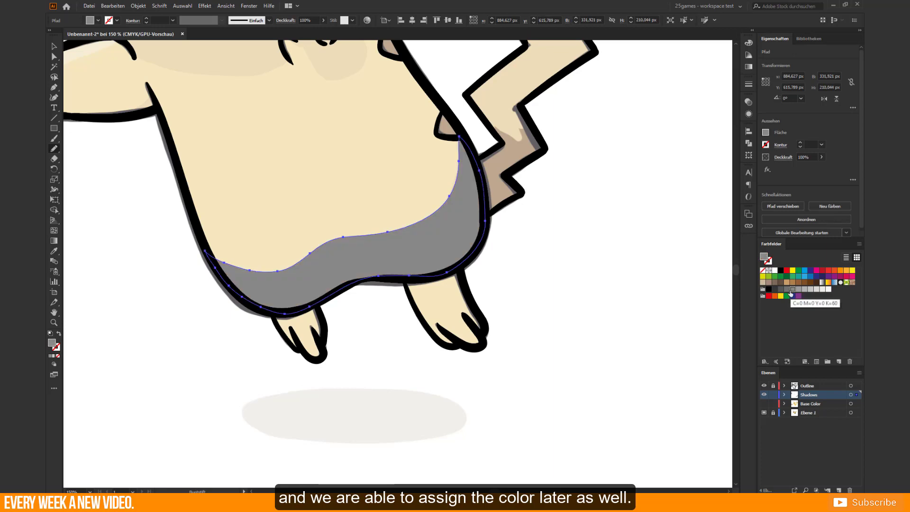
{"action": "scroll", "coordinate": [355, 255], "scroll_direction": "up", "scroll_amount": 2}
{"action": "left_click_drag", "start_coordinate": [408, 259], "coordinate": [353, 263]}
Draw grey shadows under the raised hand, across the chest and on the ear
{"action": "scroll", "coordinate": [356, 213], "scroll_direction": "left", "scroll_amount": 3}
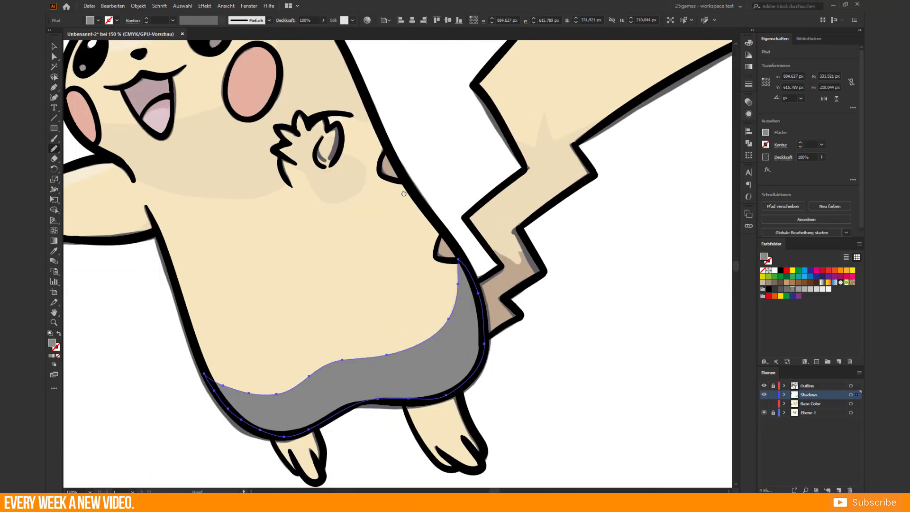
{"action": "left_click_drag", "start_coordinate": [290, 151], "coordinate": [290, 151]}
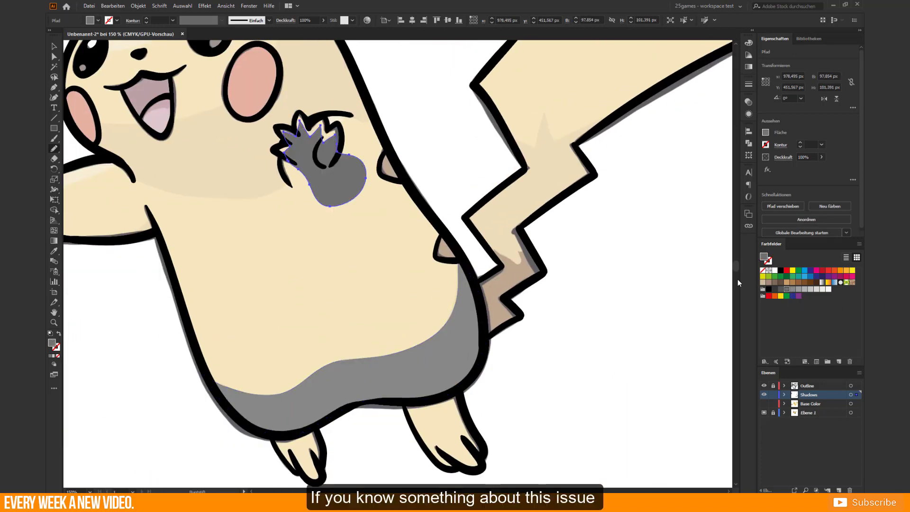
{"action": "scroll", "coordinate": [201, 232], "scroll_direction": "up", "scroll_amount": 2}
{"action": "scroll", "coordinate": [202, 232], "scroll_direction": "left", "scroll_amount": 2}
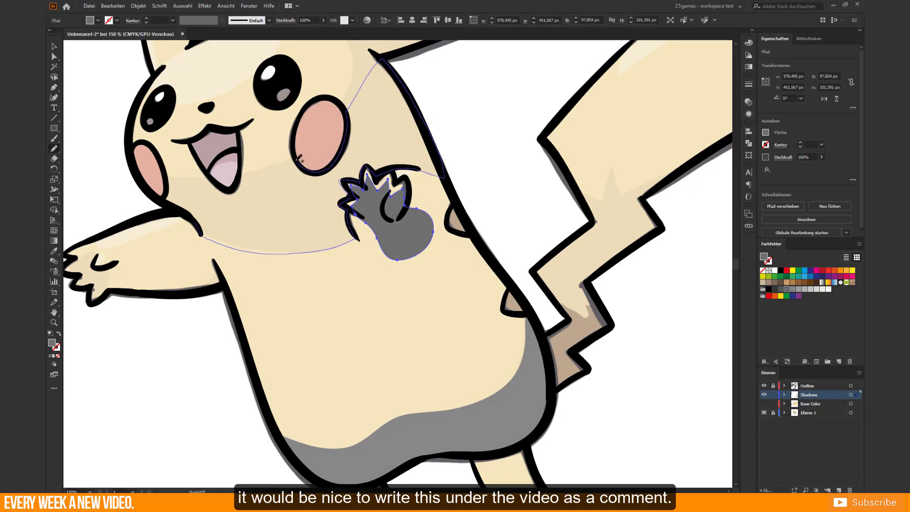
{"action": "left_click_drag", "start_coordinate": [166, 196], "coordinate": [166, 197]}
{"action": "scroll", "coordinate": [314, 308], "scroll_direction": "up", "scroll_amount": 2}
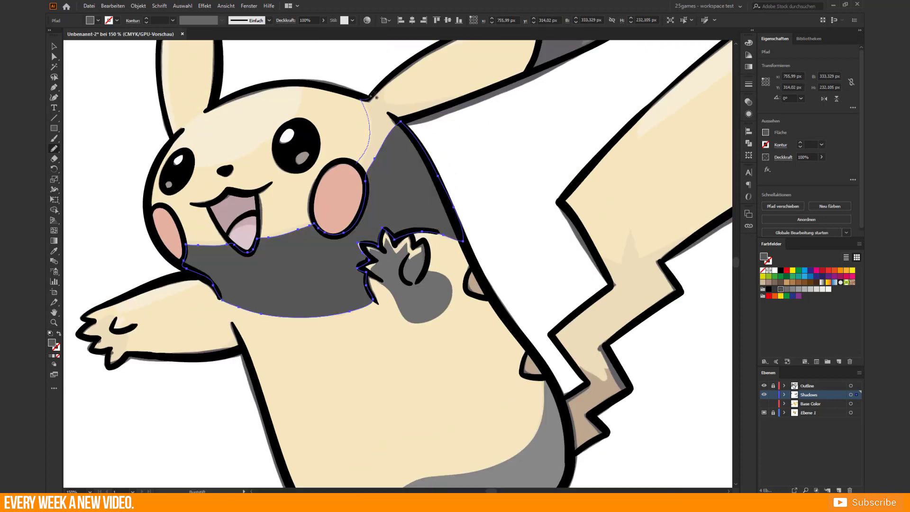
{"action": "mouse_move", "coordinate": [386, 81]}
{"action": "left_mouse_down"}
{"action": "mouse_move", "coordinate": [412, 116]}
{"action": "mouse_move", "coordinate": [387, 83]}
{"action": "left_mouse_up"}
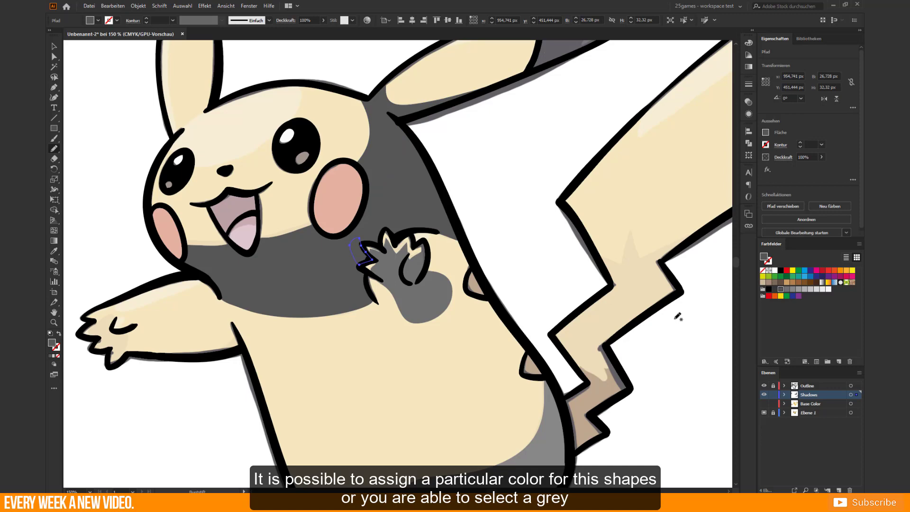
Add shadows on the raised hand, outstretched paw and tail edge, then zoom out and deselect
{"action": "scroll", "coordinate": [676, 315], "scroll_direction": "down", "scroll_amount": 1}
{"action": "scroll", "coordinate": [676, 314], "scroll_direction": "left", "scroll_amount": 1}
{"action": "left_click_drag", "start_coordinate": [379, 214], "coordinate": [378, 241]}
{"action": "scroll", "coordinate": [396, 299], "scroll_direction": "down", "scroll_amount": 1}
{"action": "scroll", "coordinate": [396, 299], "scroll_direction": "left", "scroll_amount": 1}
{"action": "left_click_drag", "start_coordinate": [187, 242], "coordinate": [180, 264]}
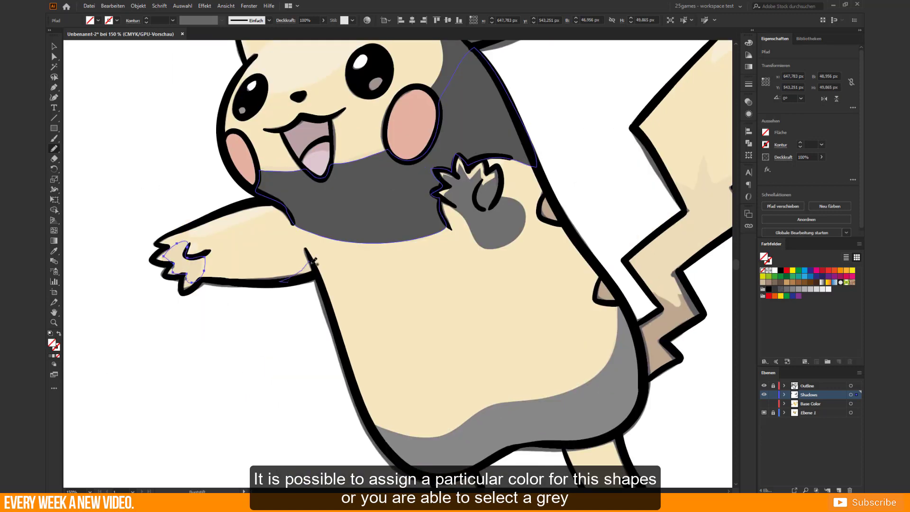
{"action": "scroll", "coordinate": [522, 347], "scroll_direction": "right", "scroll_amount": 5}
{"action": "left_click_drag", "start_coordinate": [371, 359], "coordinate": [496, 196]}
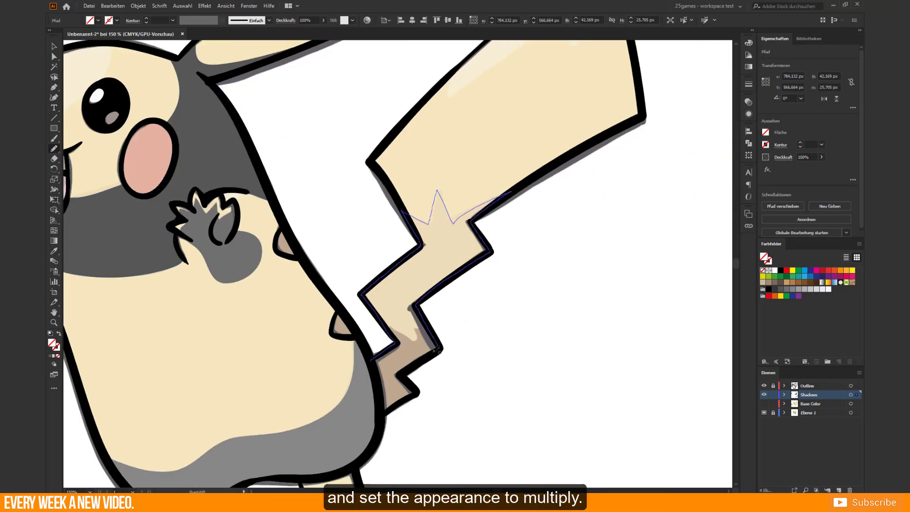
{"action": "key", "text": "ctrl+0"}
{"action": "key", "text": "v"}
{"action": "left_click", "coordinate": [621, 334]}
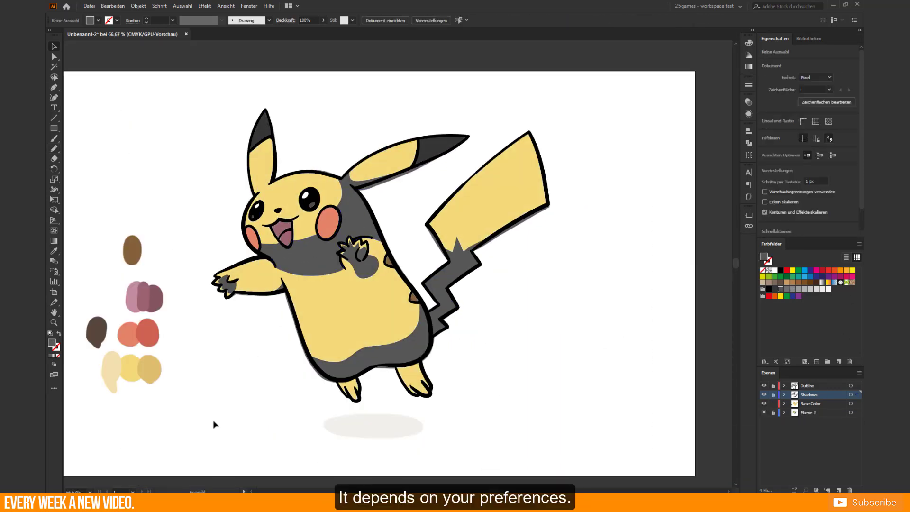
Merge all Shadows-layer shapes and recolour them a darker tan from the palette
{"action": "left_click_drag", "start_coordinate": [213, 423], "coordinate": [549, 268]}
{"action": "left_click", "coordinate": [850, 394]}
{"action": "left_click", "coordinate": [748, 143]}
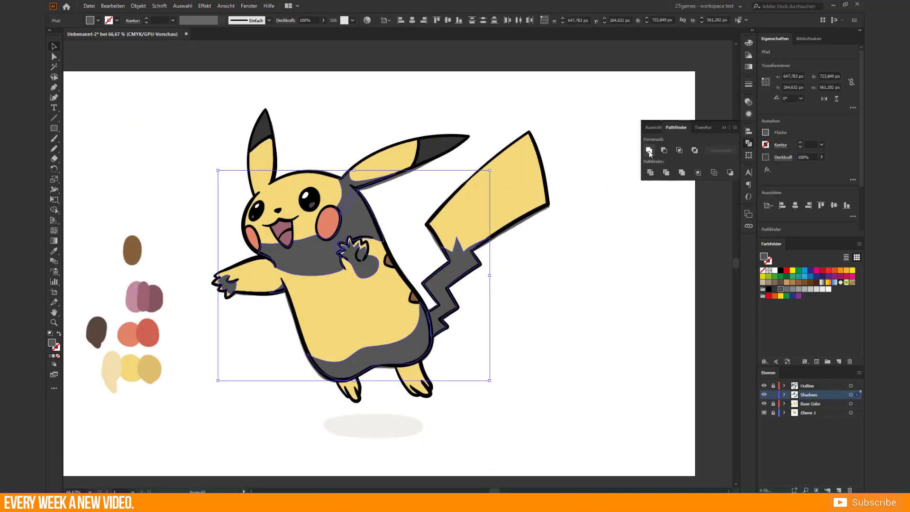
{"action": "key", "text": "i"}
{"action": "left_click", "coordinate": [150, 369]}
{"action": "key", "text": "v"}
{"action": "left_click", "coordinate": [221, 393]}
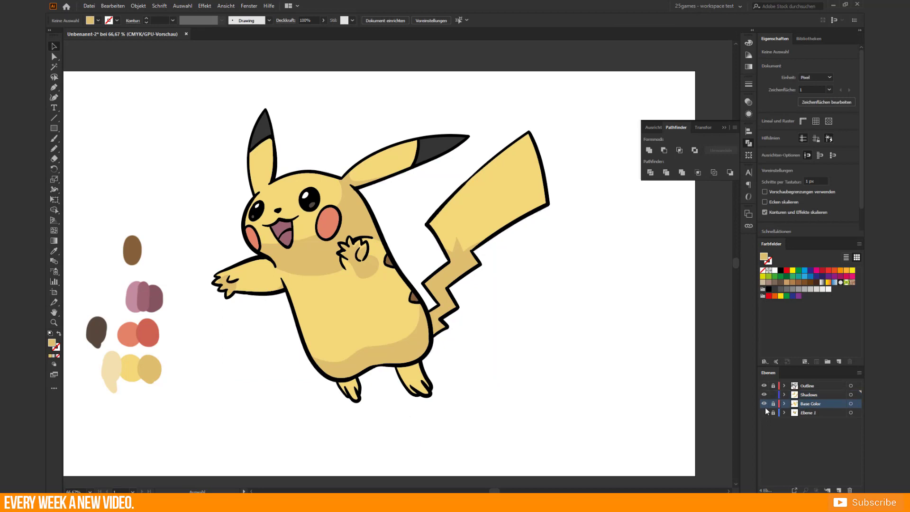
Draw dark shading shapes on the left and right ear tips
{"action": "key", "text": "n"}
{"action": "key", "text": "ctrl+plus"}
{"action": "key", "text": "ctrl+plus"}
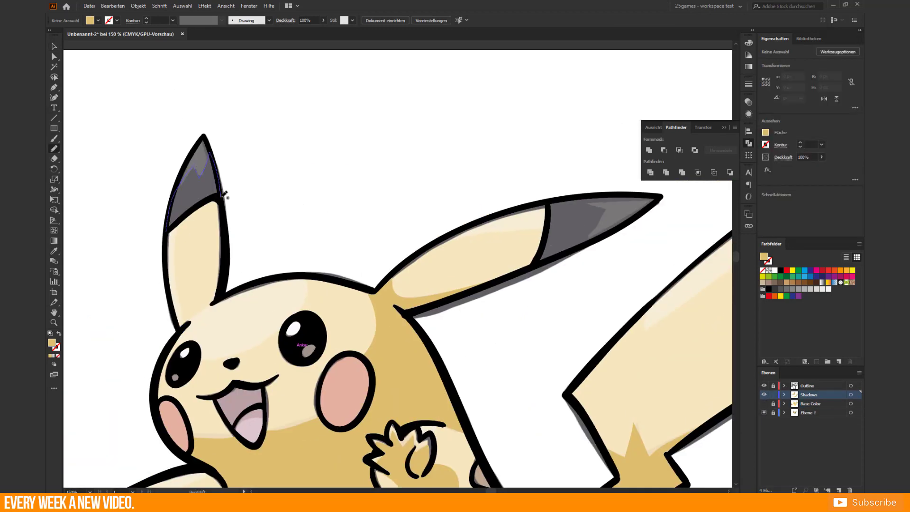
{"action": "left_click_drag", "start_coordinate": [224, 194], "coordinate": [223, 197]}
{"action": "left_click_drag", "start_coordinate": [370, 204], "coordinate": [223, 194]}
{"action": "left_click_drag", "start_coordinate": [402, 209], "coordinate": [388, 272]}
{"action": "left_click_drag", "start_coordinate": [250, 421], "coordinate": [343, 274]}
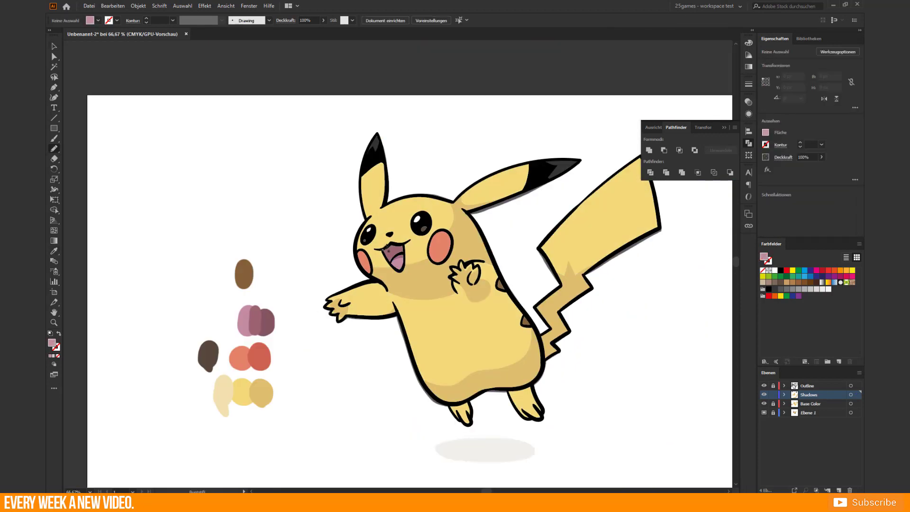
Draw darker mouth-interior and cheek shading and fill it with the sampled darker red
{"action": "left_click_drag", "start_coordinate": [390, 244], "coordinate": [392, 247]}
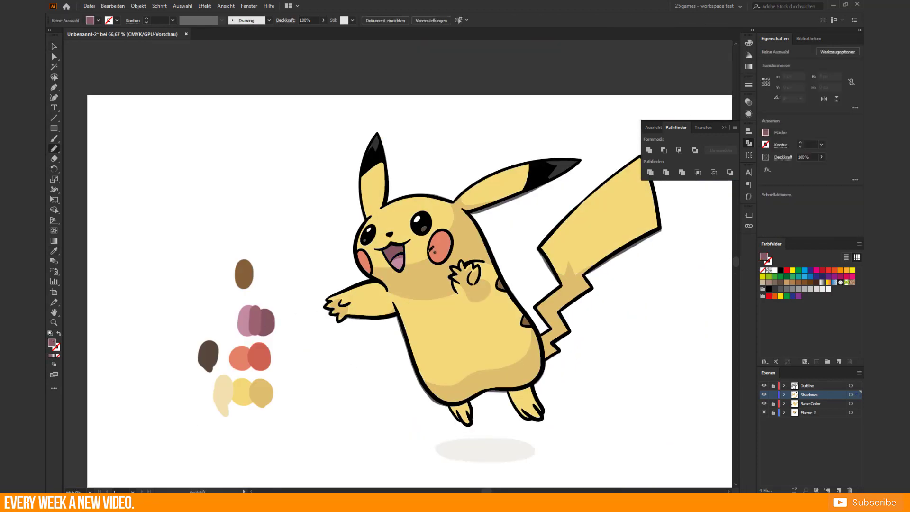
{"action": "left_click_drag", "start_coordinate": [449, 261], "coordinate": [447, 258]}
{"action": "key", "text": "i"}
{"action": "left_click", "coordinate": [362, 263], "text": "ctrl"}
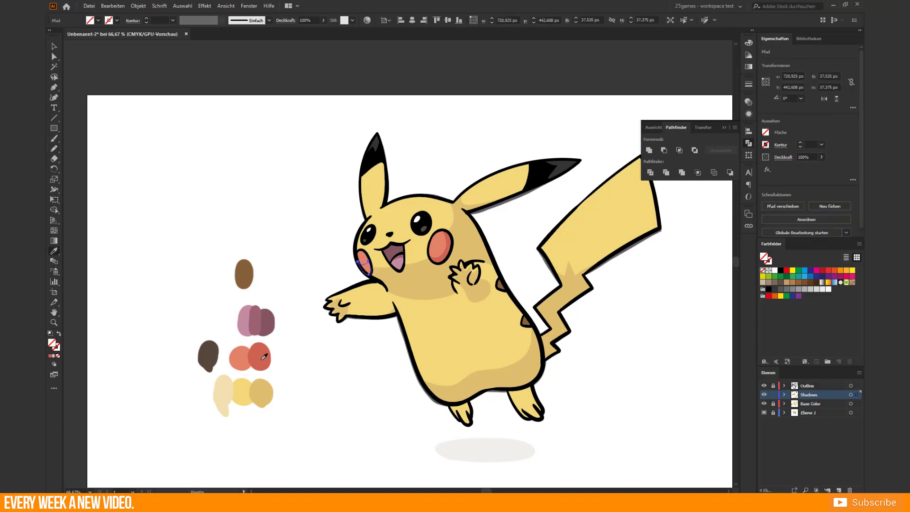
{"action": "left_click", "coordinate": [348, 369]}
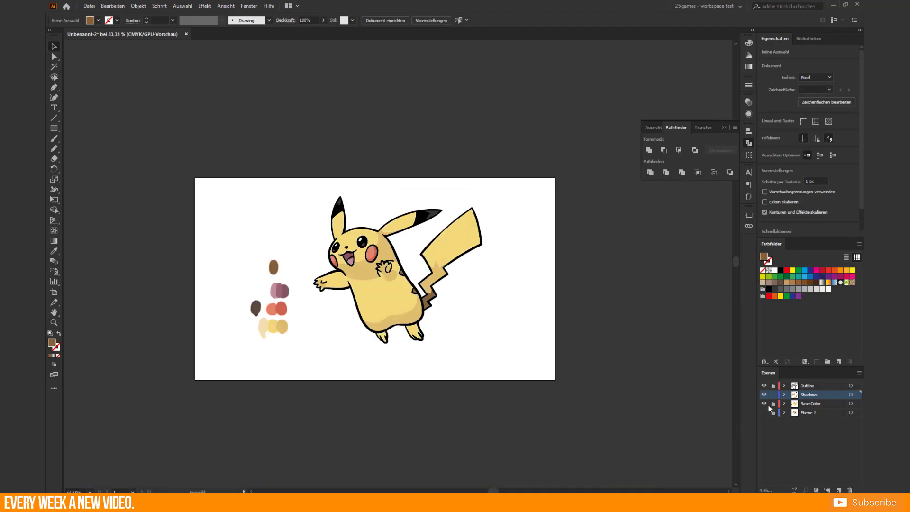
Select and isolate the upper lip stroke for editing, then exit isolation
{"action": "scroll", "coordinate": [332, 237], "scroll_direction": "up", "scroll_amount": 3}
{"action": "scroll", "coordinate": [449, 230], "scroll_direction": "up", "scroll_amount": 3}
{"action": "scroll", "coordinate": [261, 216], "scroll_direction": "up", "scroll_amount": 1}
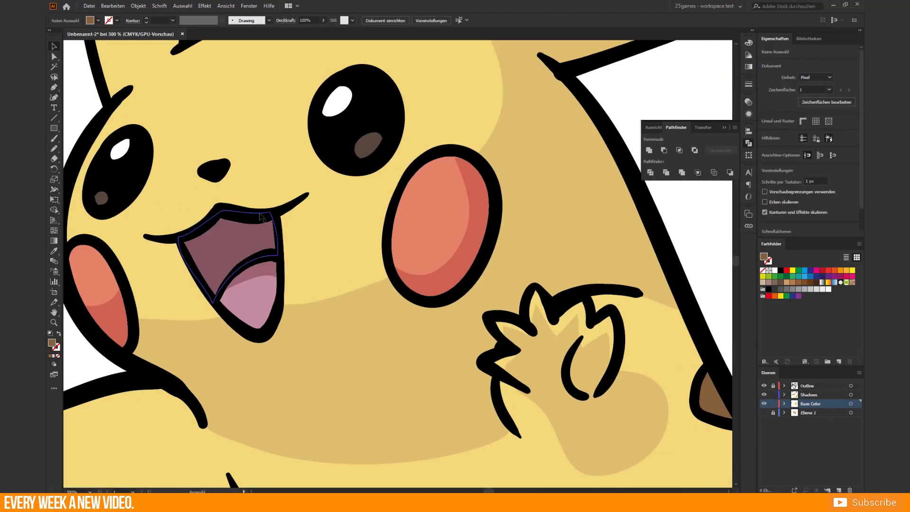
{"action": "left_click", "coordinate": [261, 216]}
{"action": "left_click", "coordinate": [441, 237]}
{"action": "double_click", "coordinate": [258, 211]}
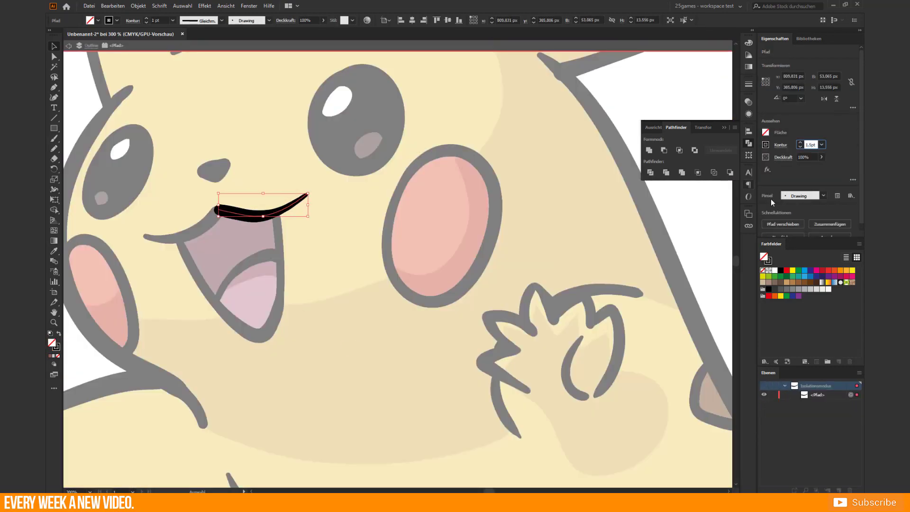
{"action": "key", "text": "Escape"}
Check a lower-outline anchor, hide the reference image and show Shadows and Base Color
{"action": "scroll", "coordinate": [332, 237], "scroll_direction": "up", "scroll_amount": 2}
{"action": "key", "text": "a"}
{"action": "left_click", "coordinate": [241, 432]}
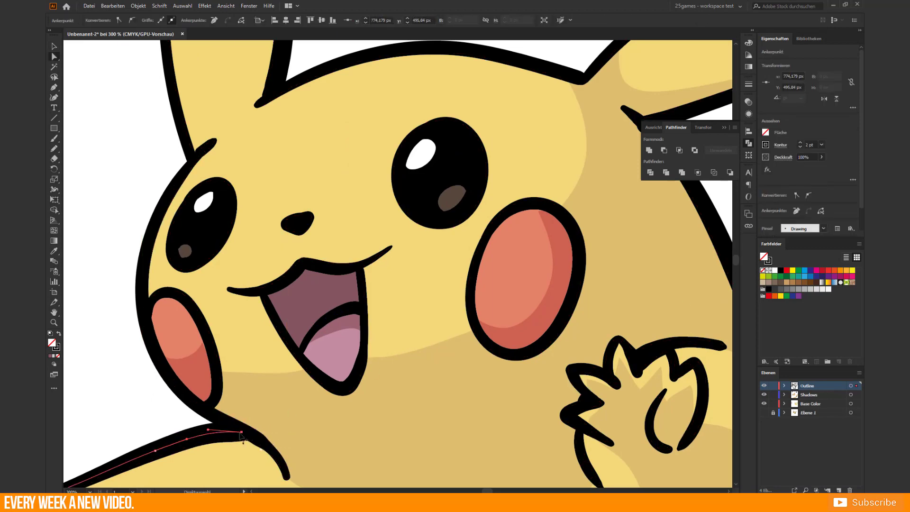
{"action": "key", "text": "ctrl+shift+a"}
{"action": "scroll", "coordinate": [242, 436], "scroll_direction": "down", "scroll_amount": 3}
{"action": "scroll", "coordinate": [246, 420], "scroll_direction": "down", "scroll_amount": 2}
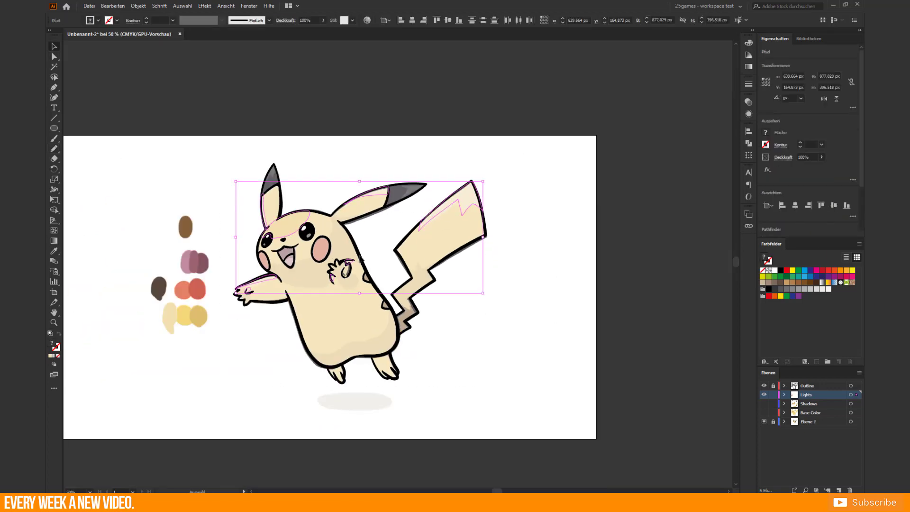
{"action": "left_click", "coordinate": [764, 420]}
{"action": "left_click_drag", "start_coordinate": [764, 412], "coordinate": [764, 403]}
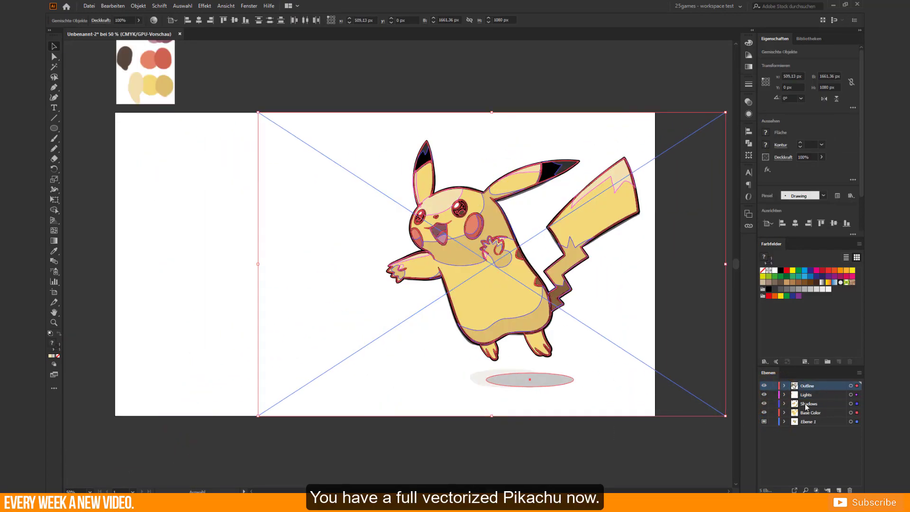
Move the Photoshop Pikachu left of the vector one, deselect, and zoom in slightly
{"action": "left_click_drag", "start_coordinate": [617, 339], "coordinate": [423, 339]}
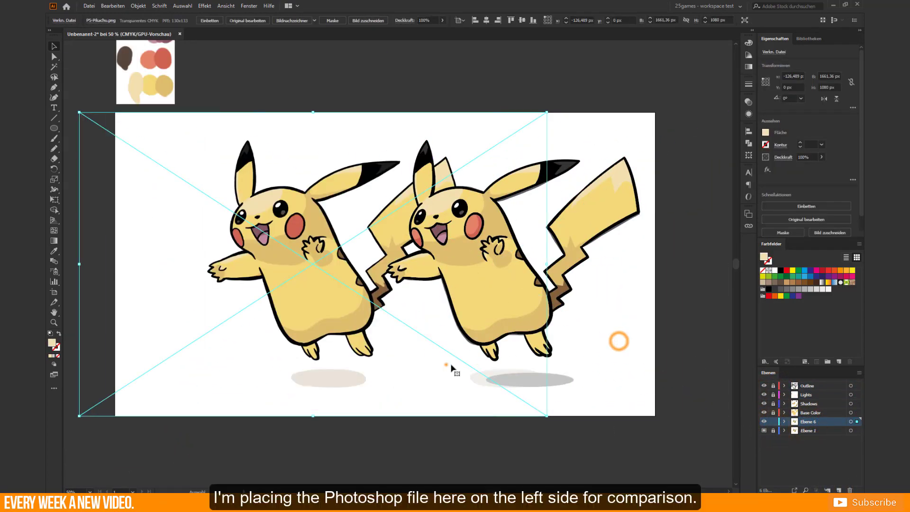
{"action": "left_click", "coordinate": [354, 424]}
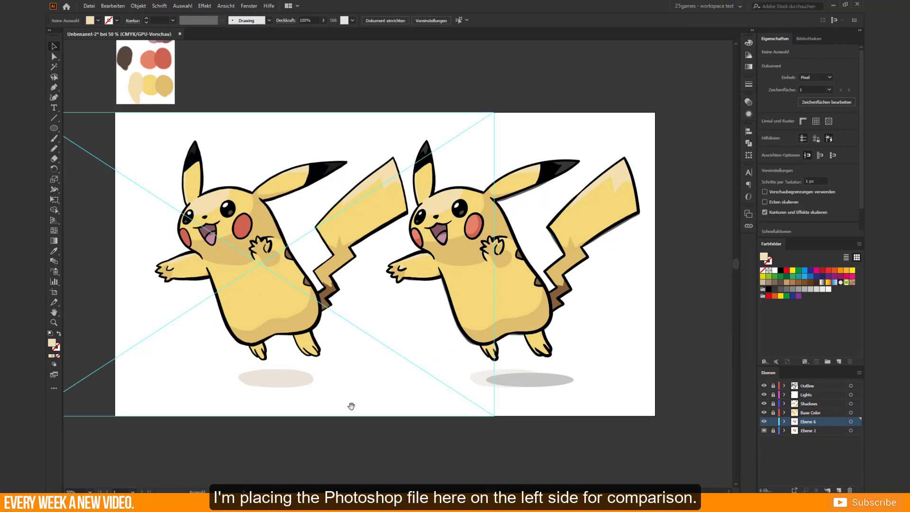
{"action": "key", "text": "ctrl+plus"}
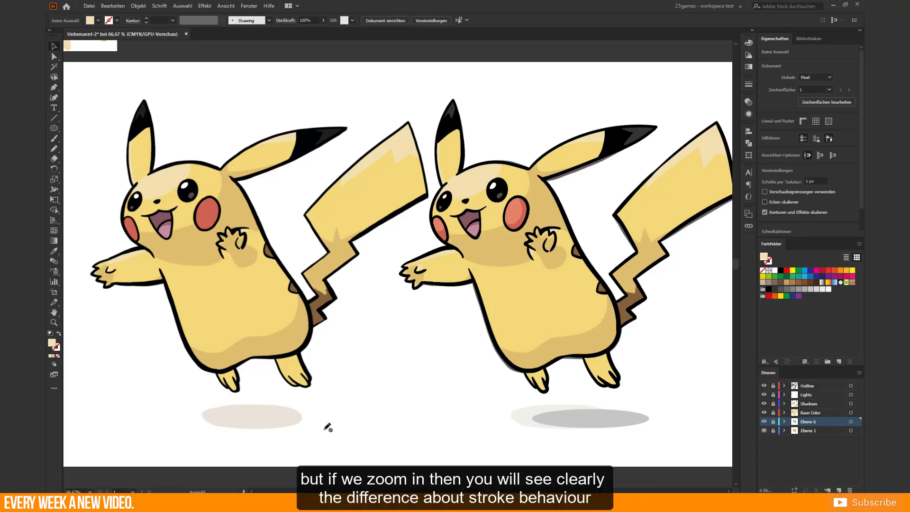
{"action": "scroll", "coordinate": [461, 239], "scroll_direction": "up", "scroll_amount": 10}
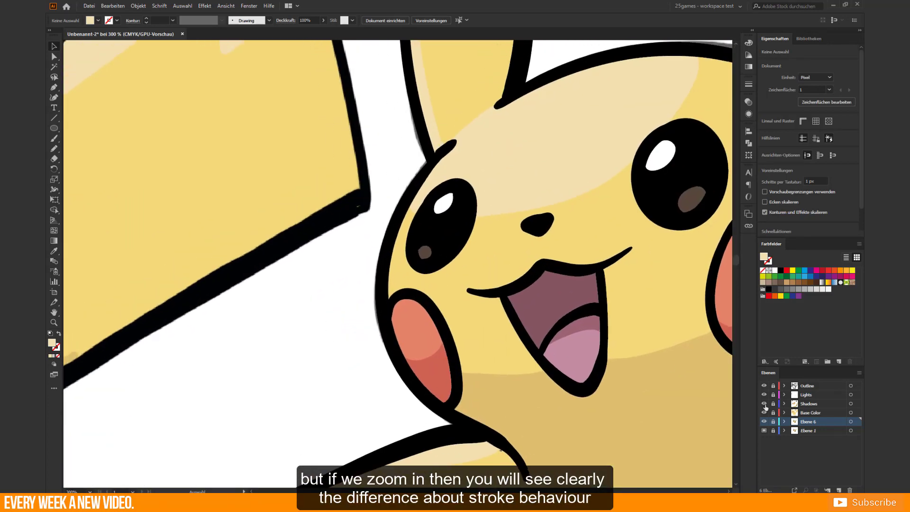
{"action": "scroll", "coordinate": [321, 322], "scroll_direction": "up", "scroll_amount": 2}
{"action": "scroll", "coordinate": [318, 341], "scroll_direction": "up", "scroll_amount": 2}
{"action": "scroll", "coordinate": [318, 340], "scroll_direction": "up", "scroll_amount": 1}
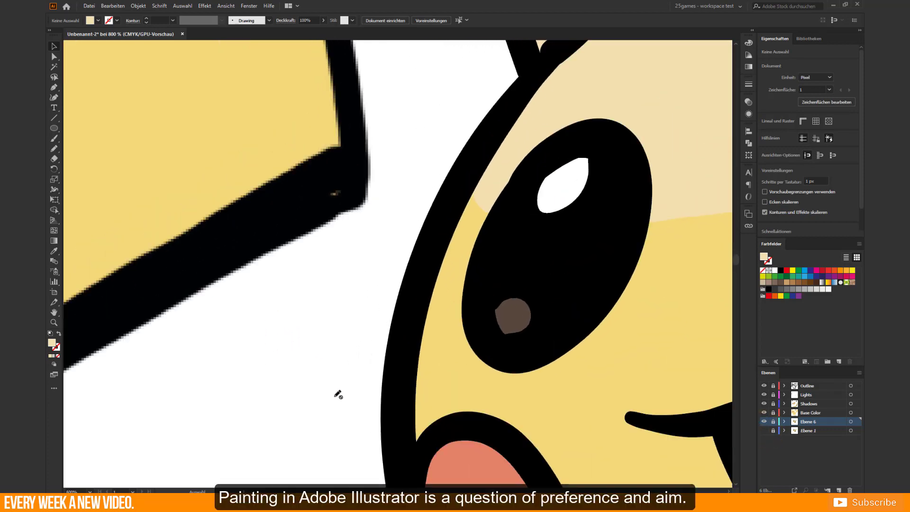
{"action": "scroll", "coordinate": [338, 395], "scroll_direction": "down", "scroll_amount": 10}
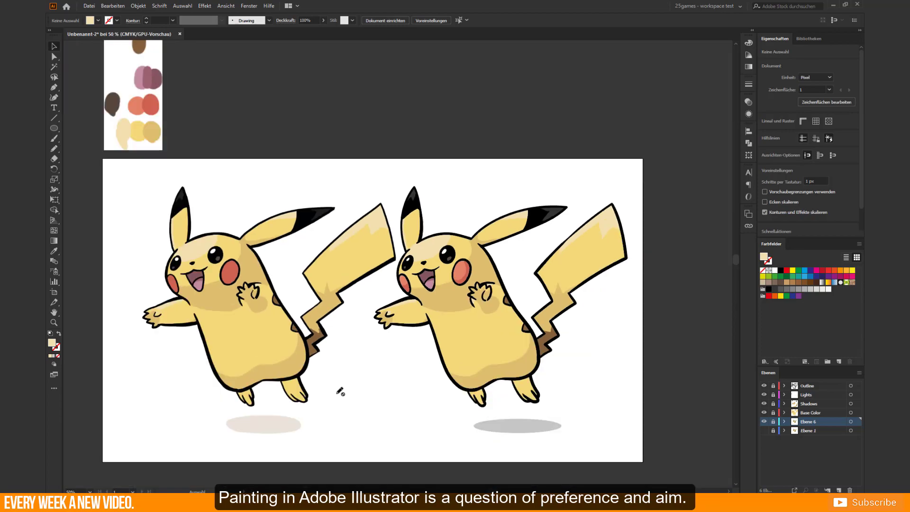